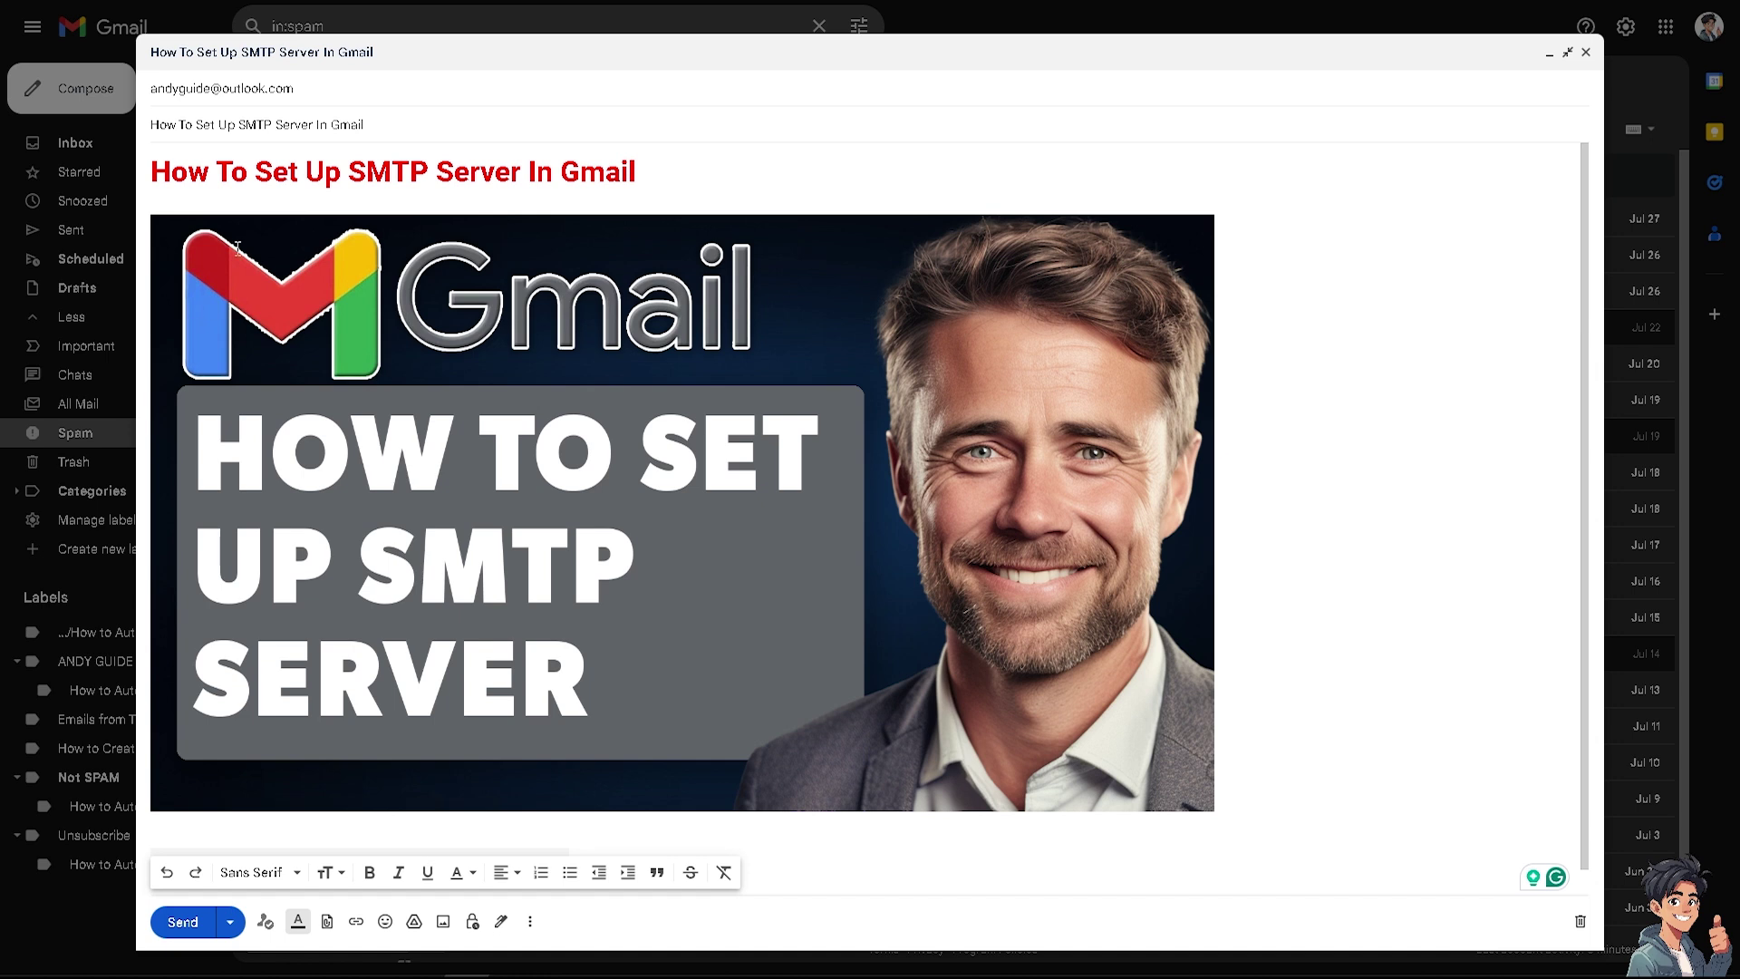
# - Minimize the 'How To Set Up SMTP Server In Gmail' draft and bring up the Google account panel
pyautogui.click(1550, 52)
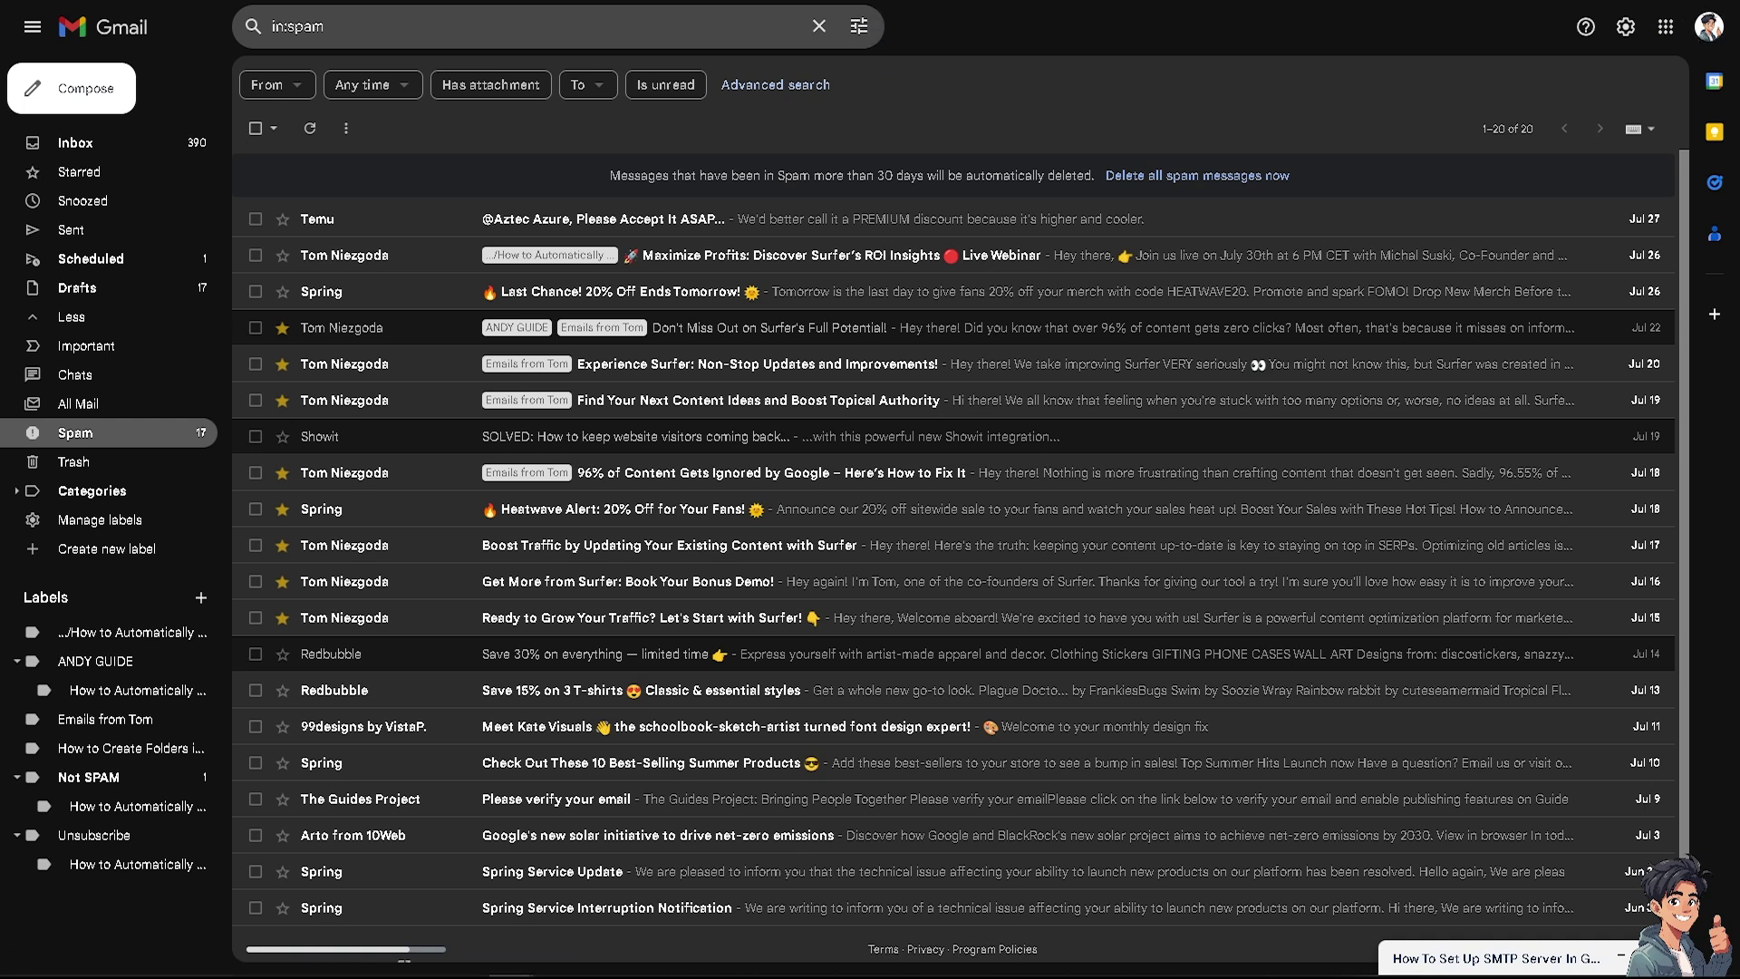
pyautogui.click(1709, 26)
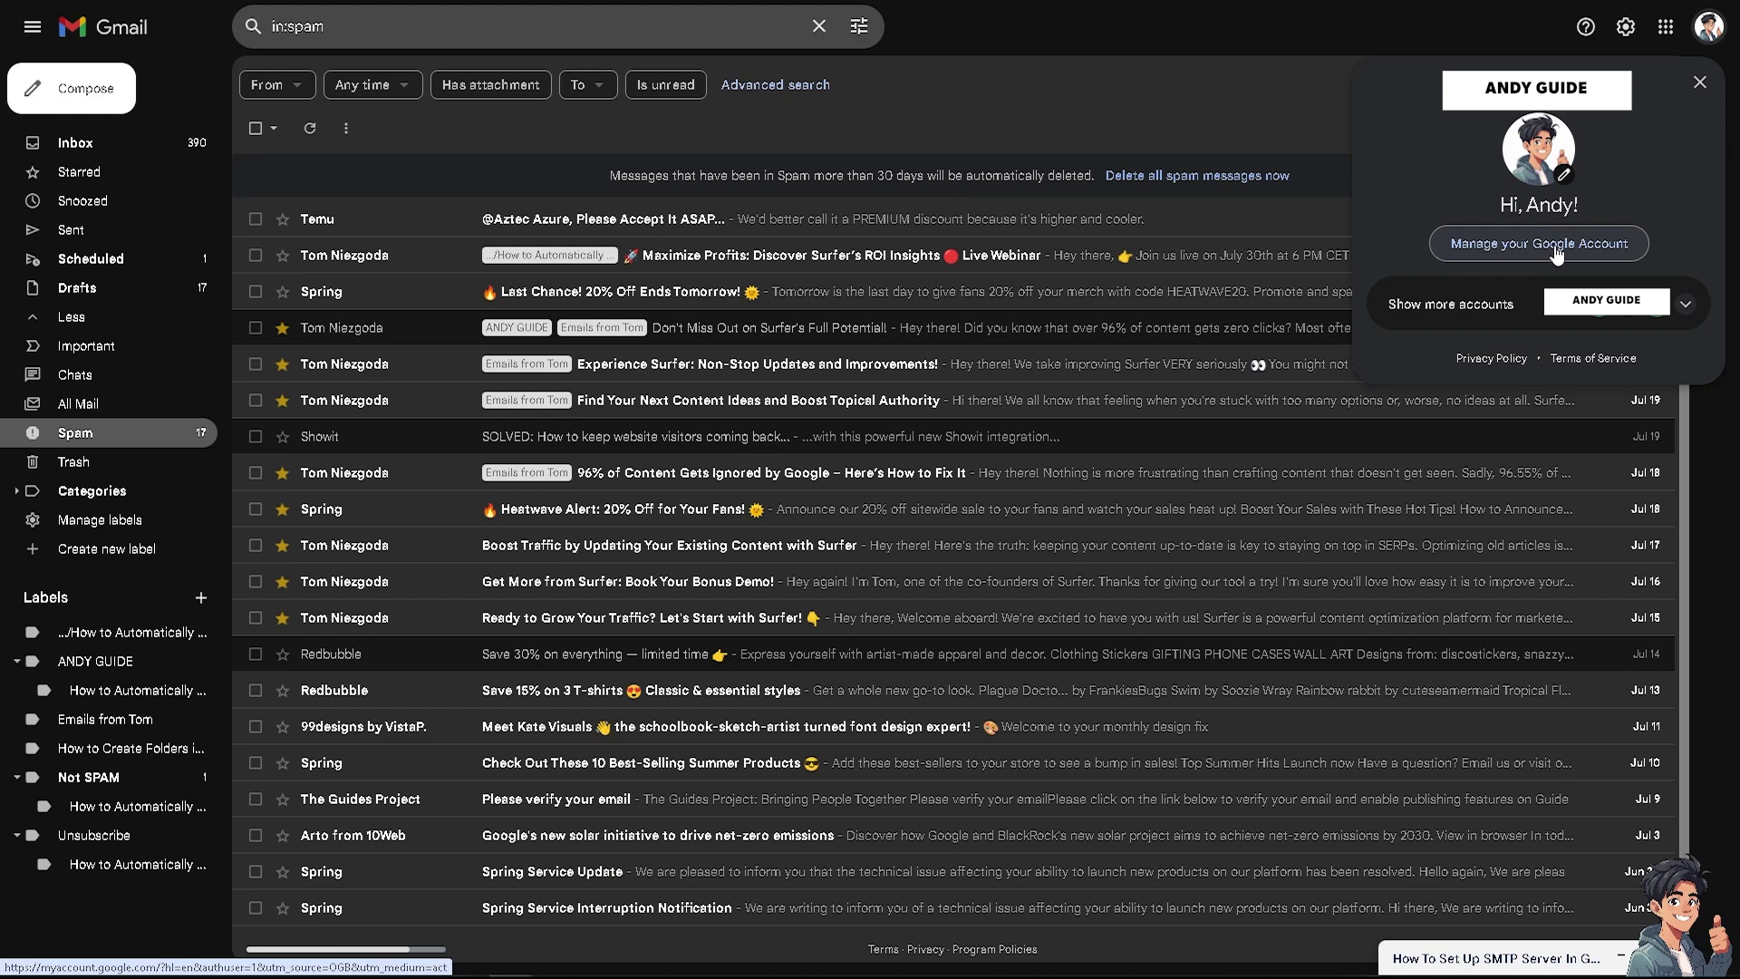
# - Check in Google Account Security that 2-Step Verification has been on since Jul 25
pyautogui.click(1556, 254)
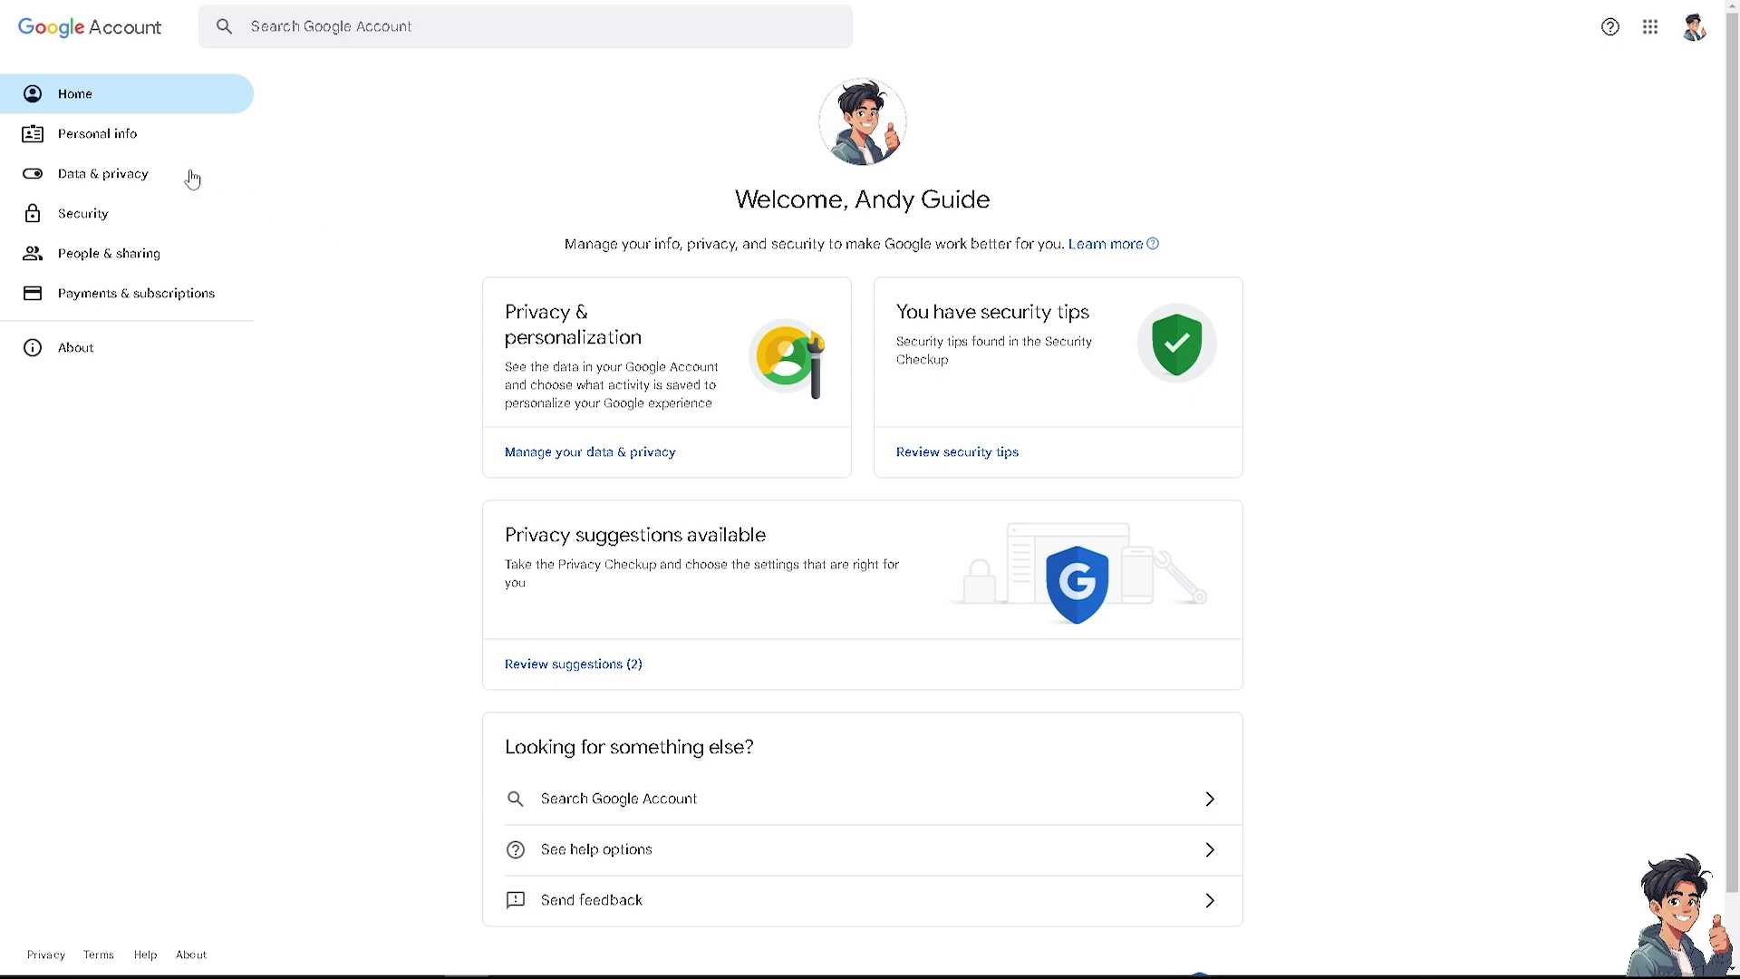
pyautogui.click(100, 218)
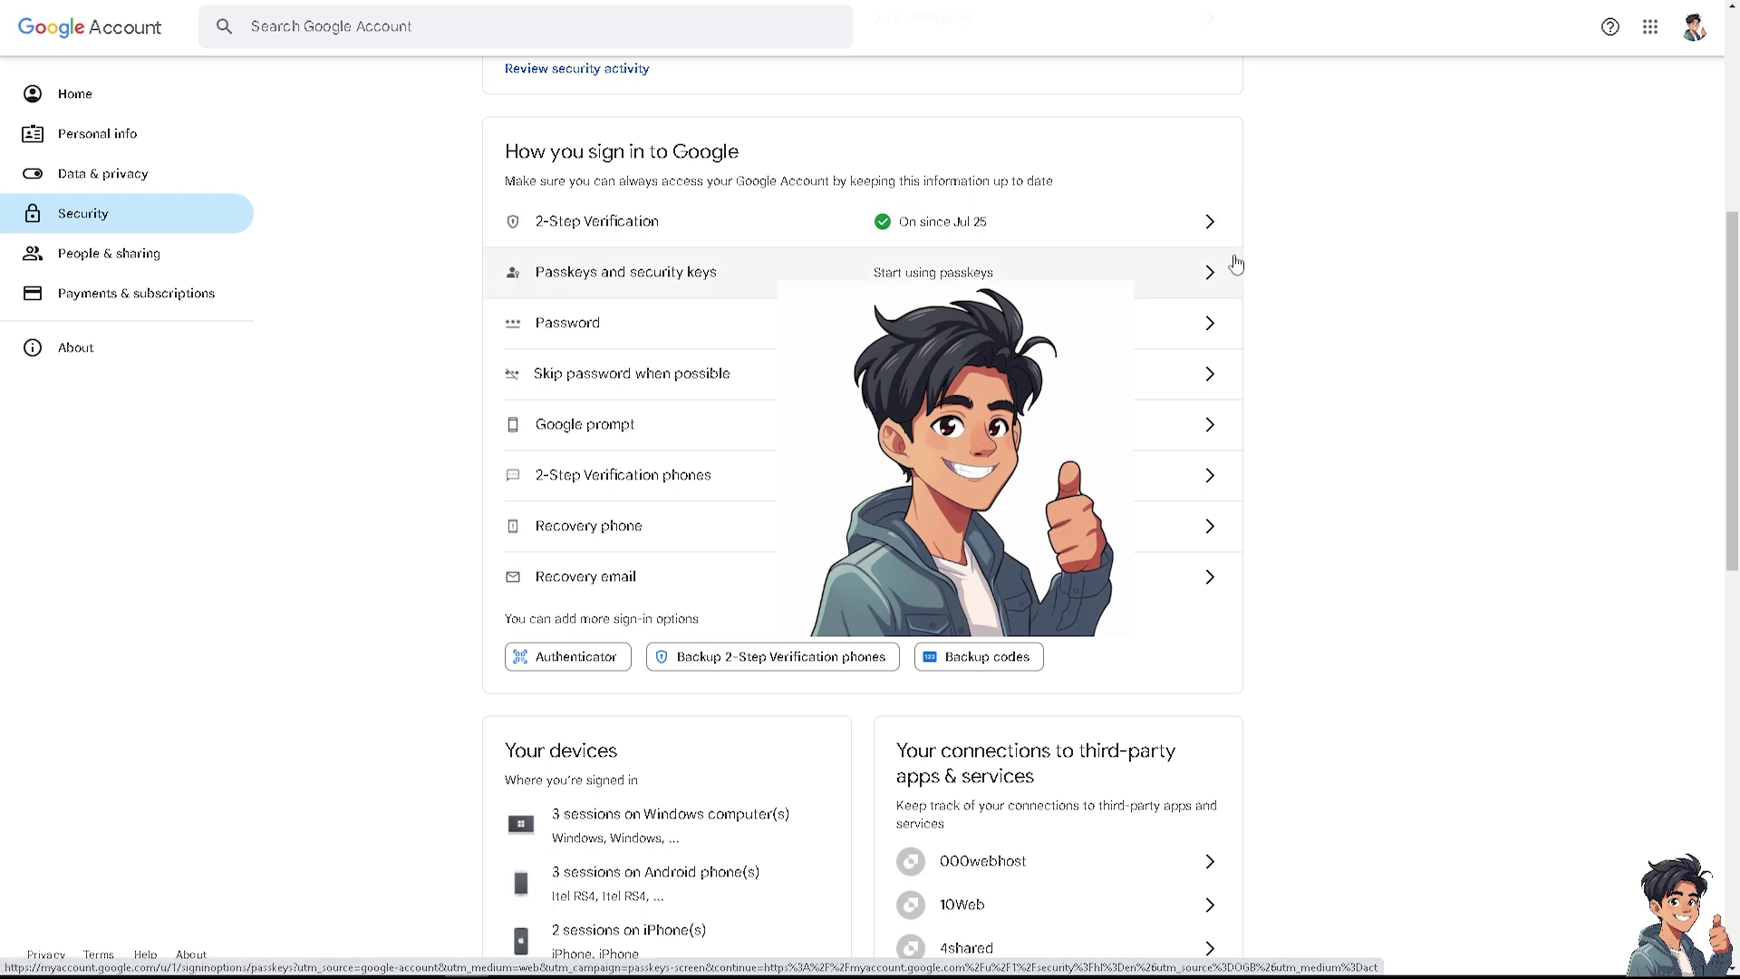
pyautogui.click(1210, 231)
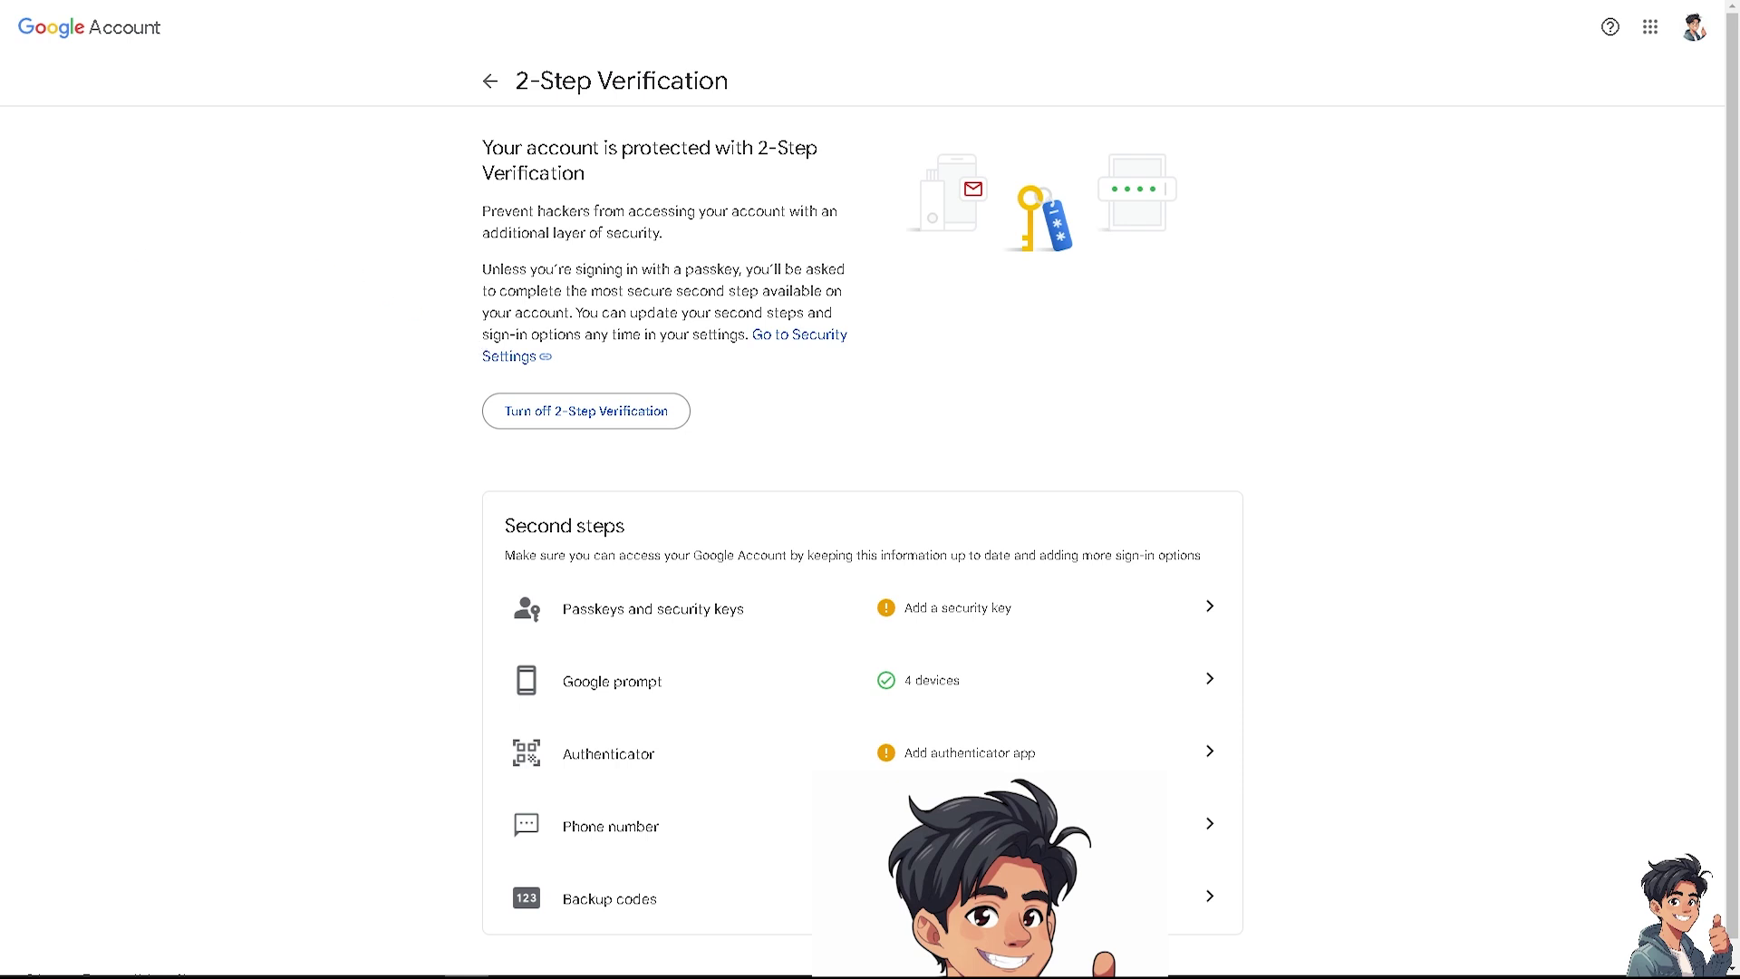
pyautogui.hotkey('alt', 'Left')
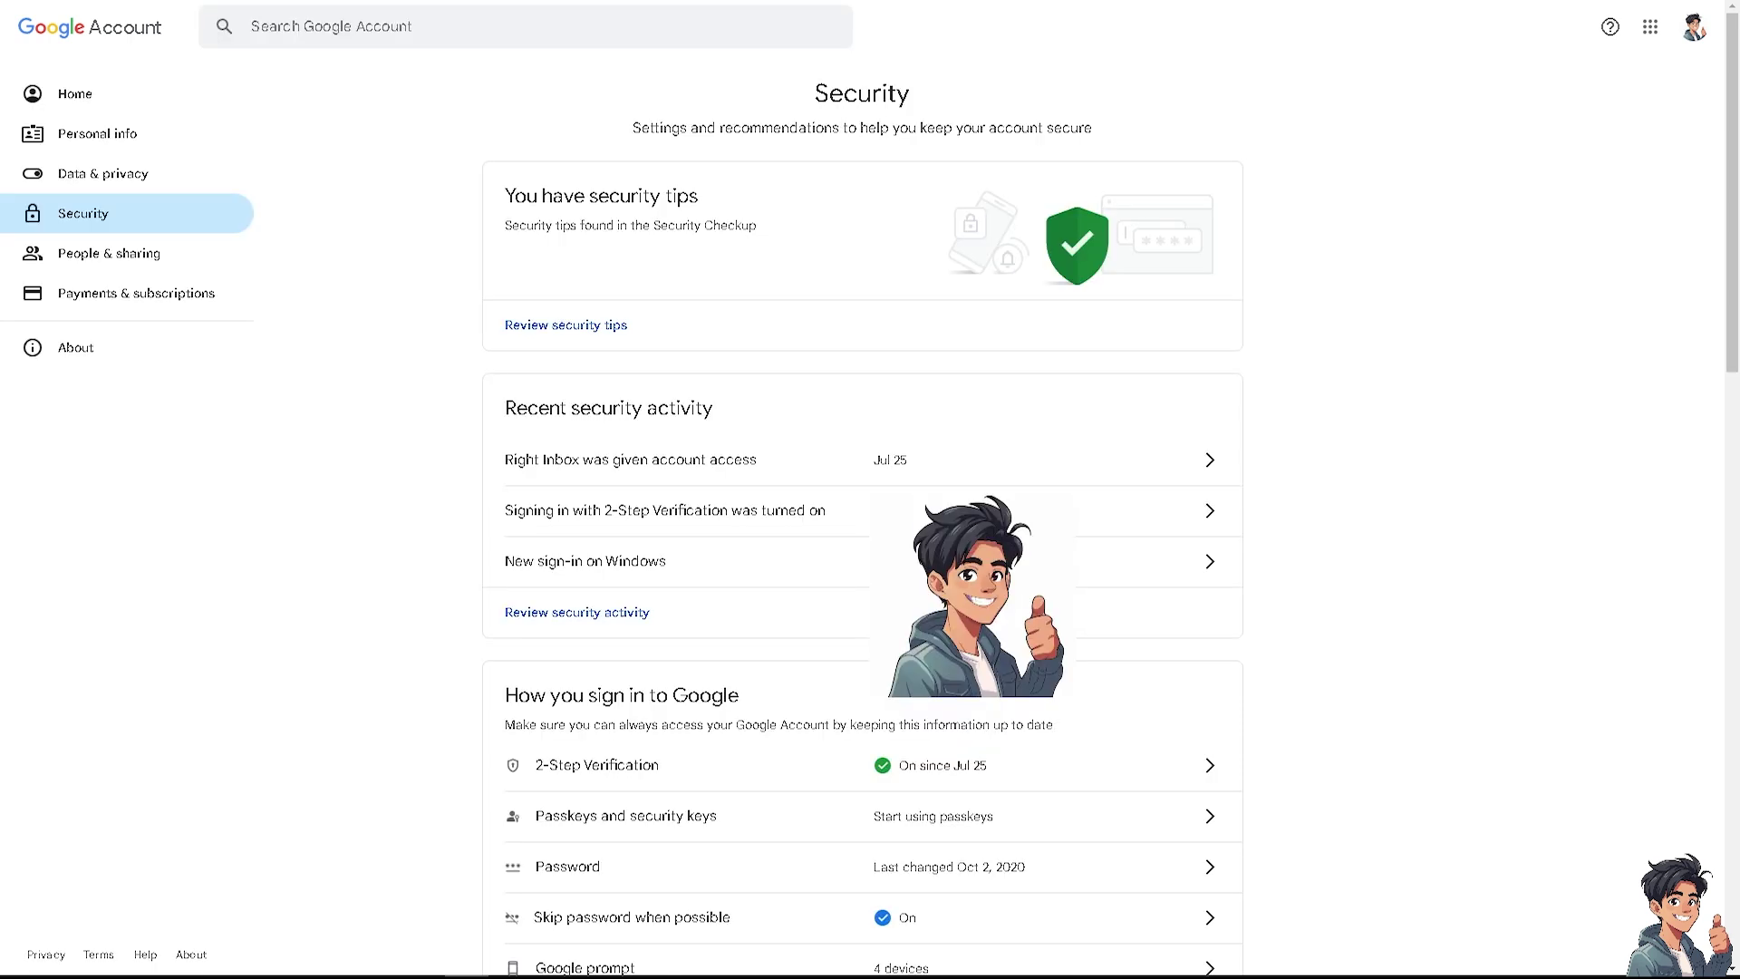
# - Search the account settings for 'App Password' and go to the App passwords page
pyautogui.click(333, 32)
pyautogui.write('App Password')
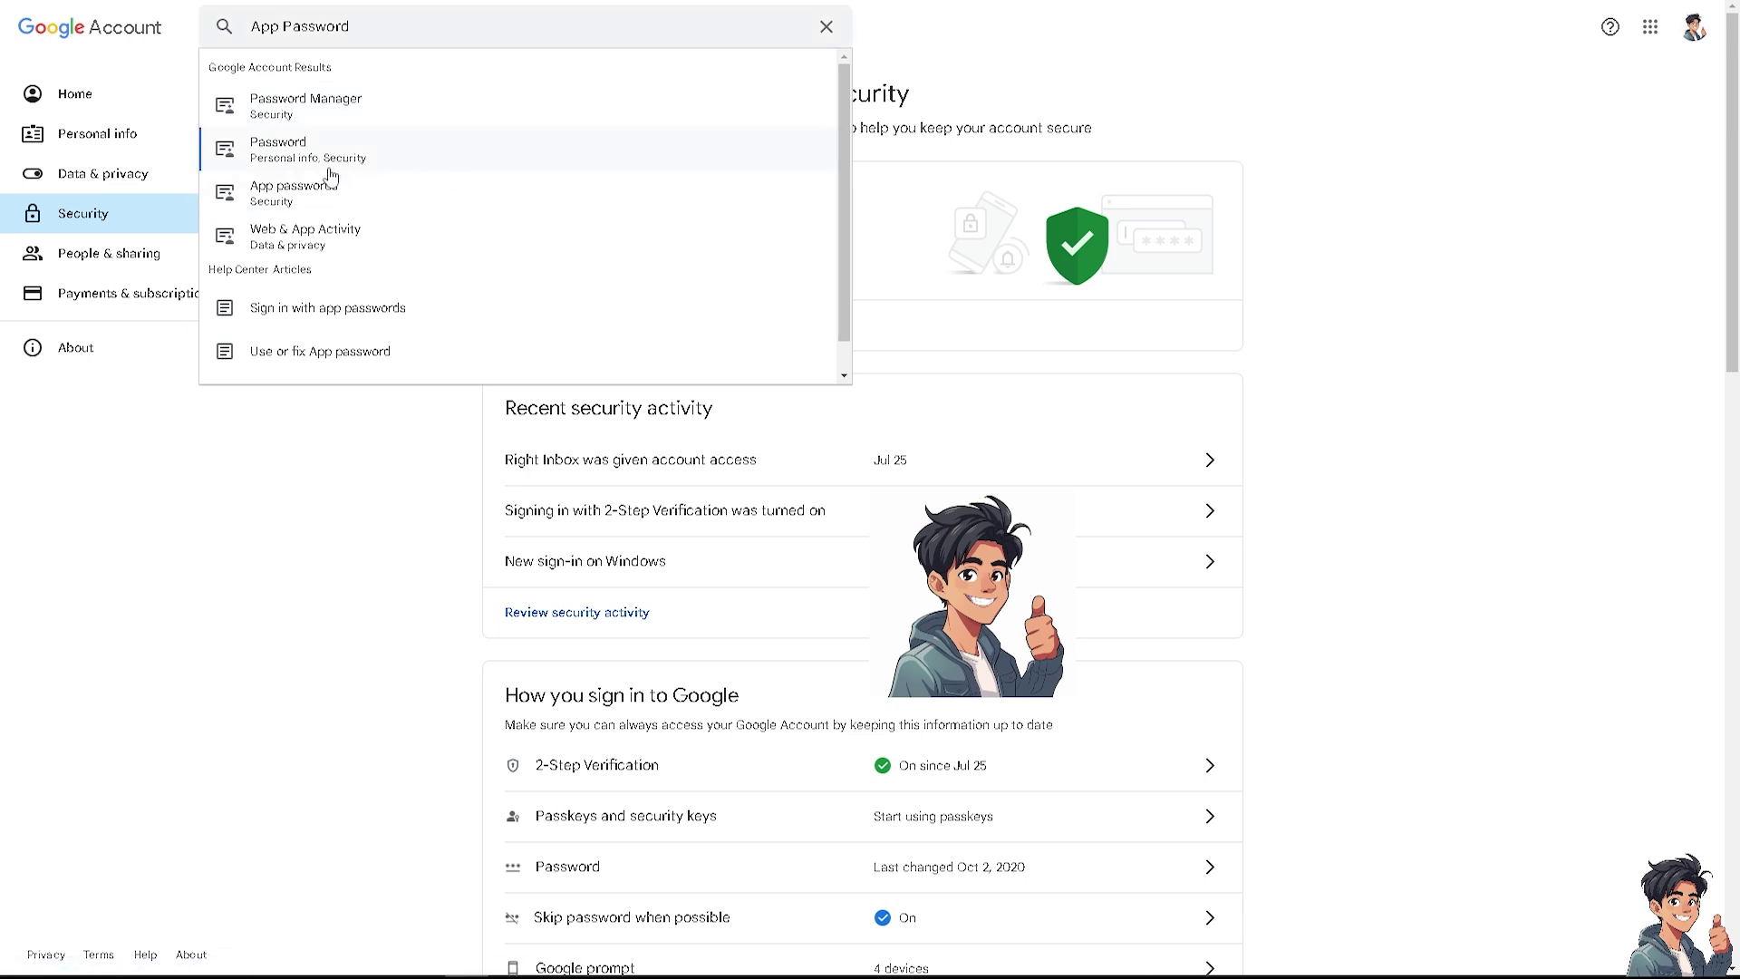
pyautogui.click(328, 205)
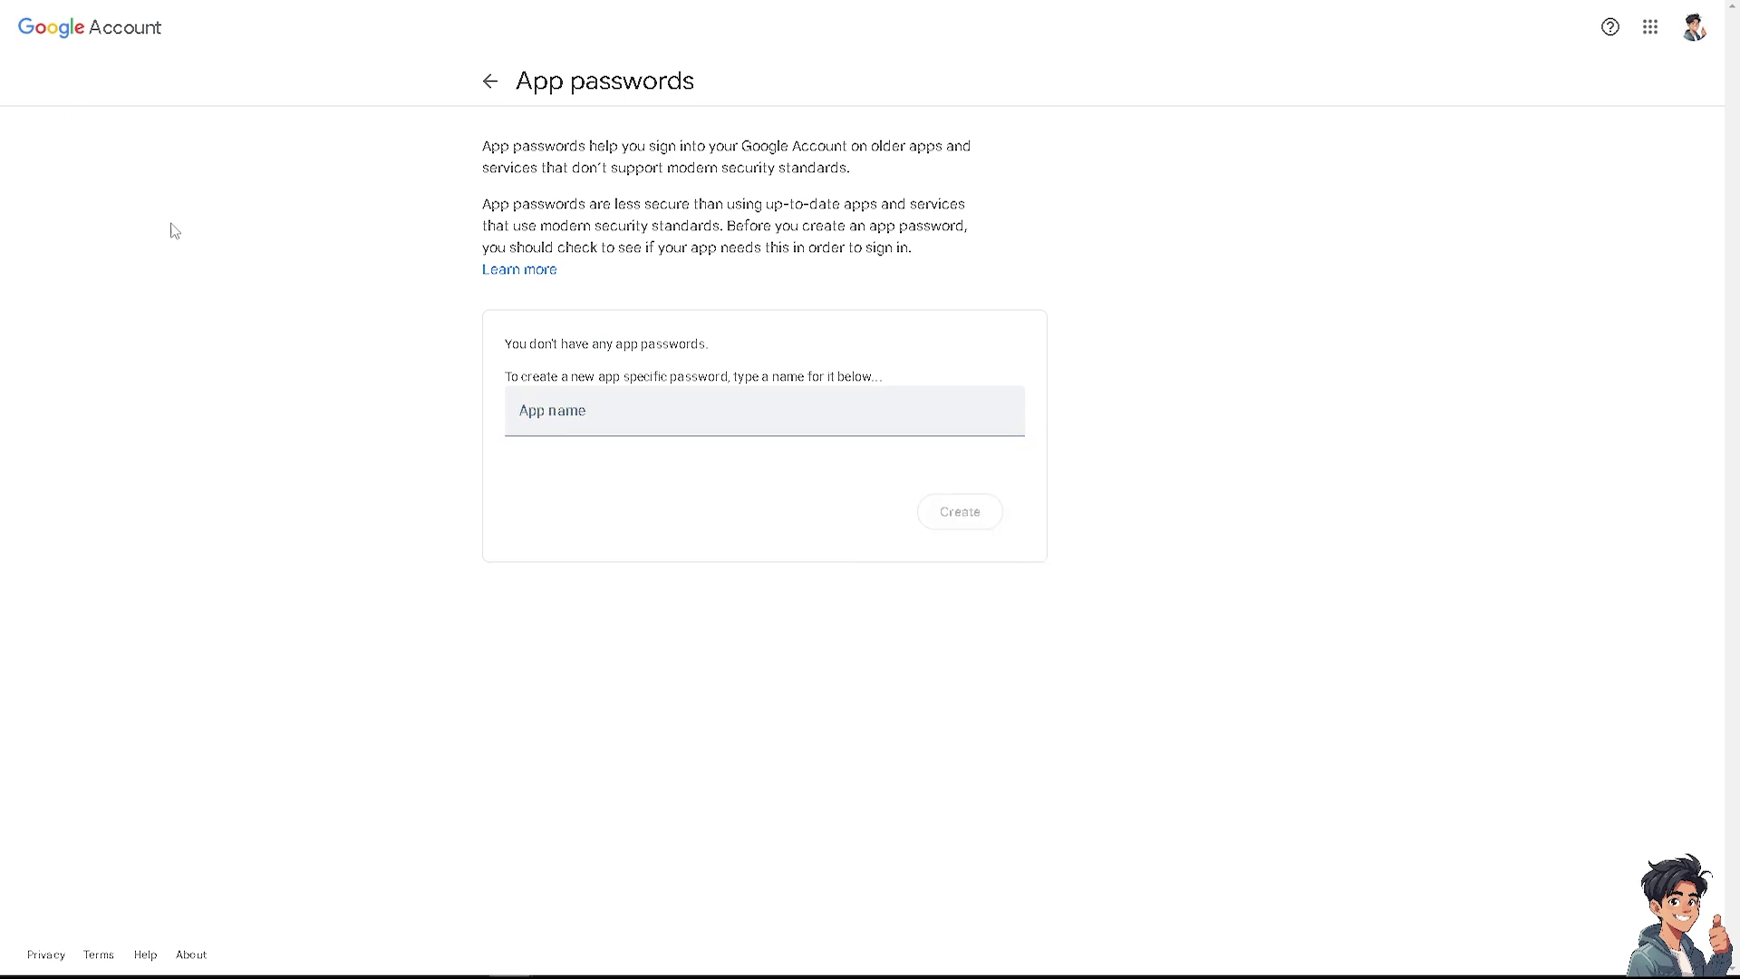
# - Create an app password named 'How To Set Up SMTP Server In Gmail' and select the generated code
pyautogui.click(633, 403)
pyautogui.write('How To Set Up SMTP Server In Gmail')
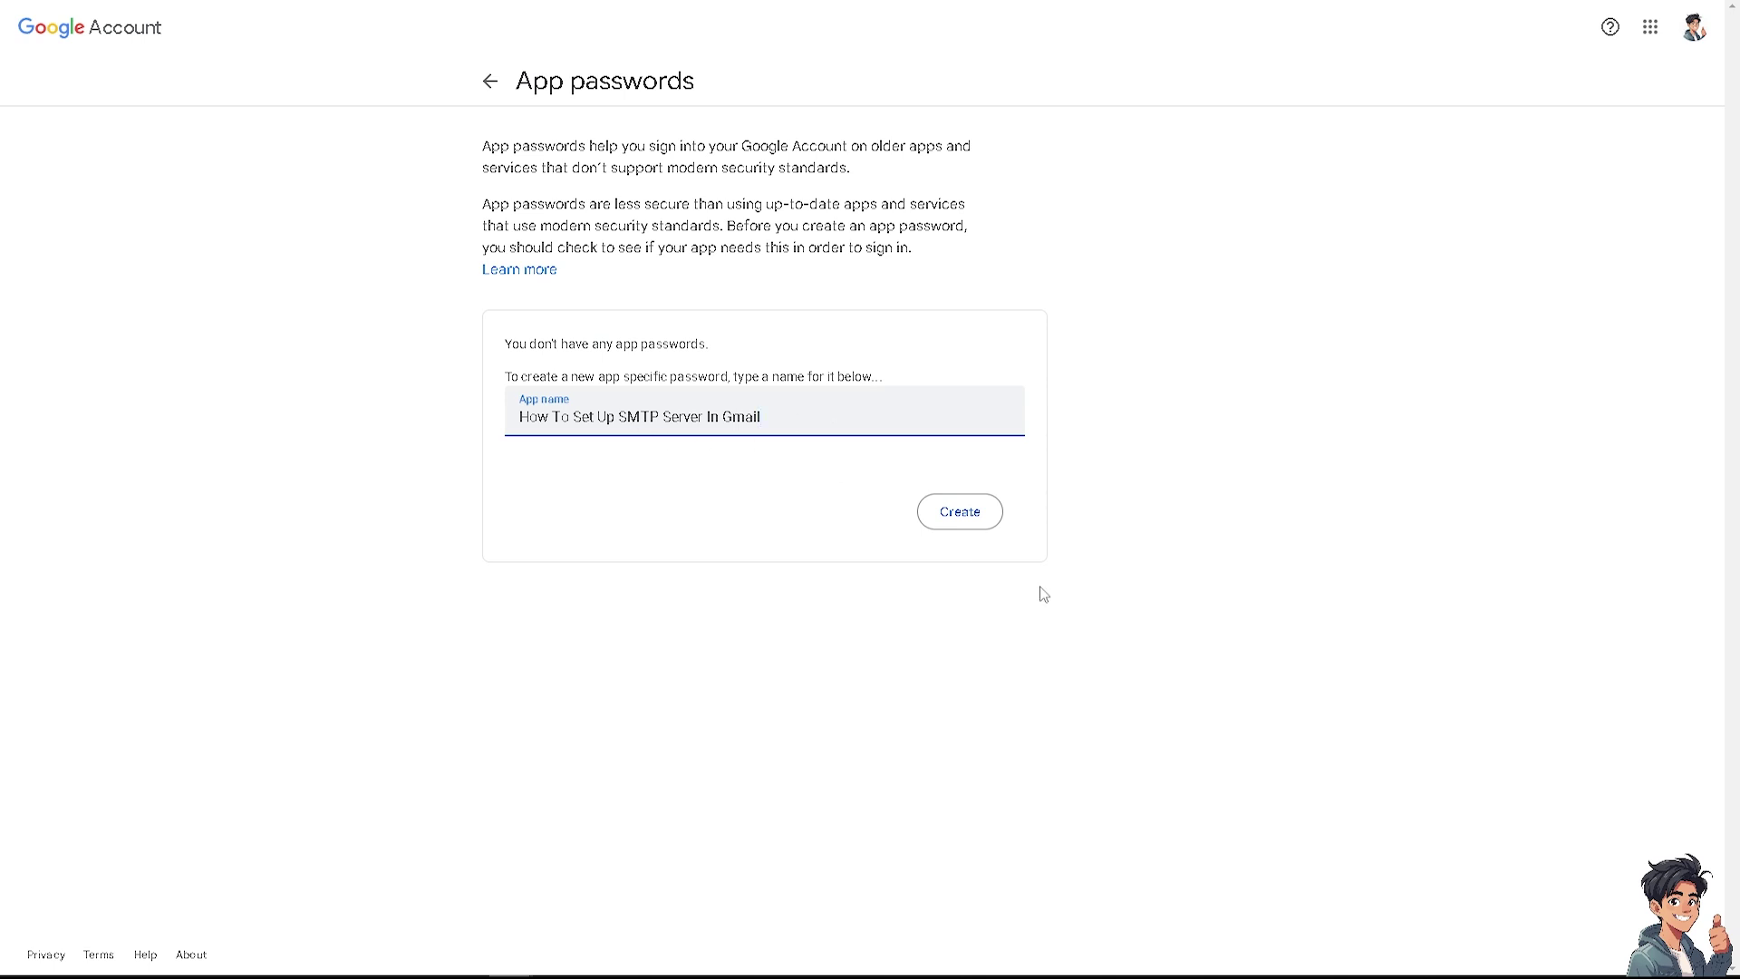
pyautogui.click(963, 512)
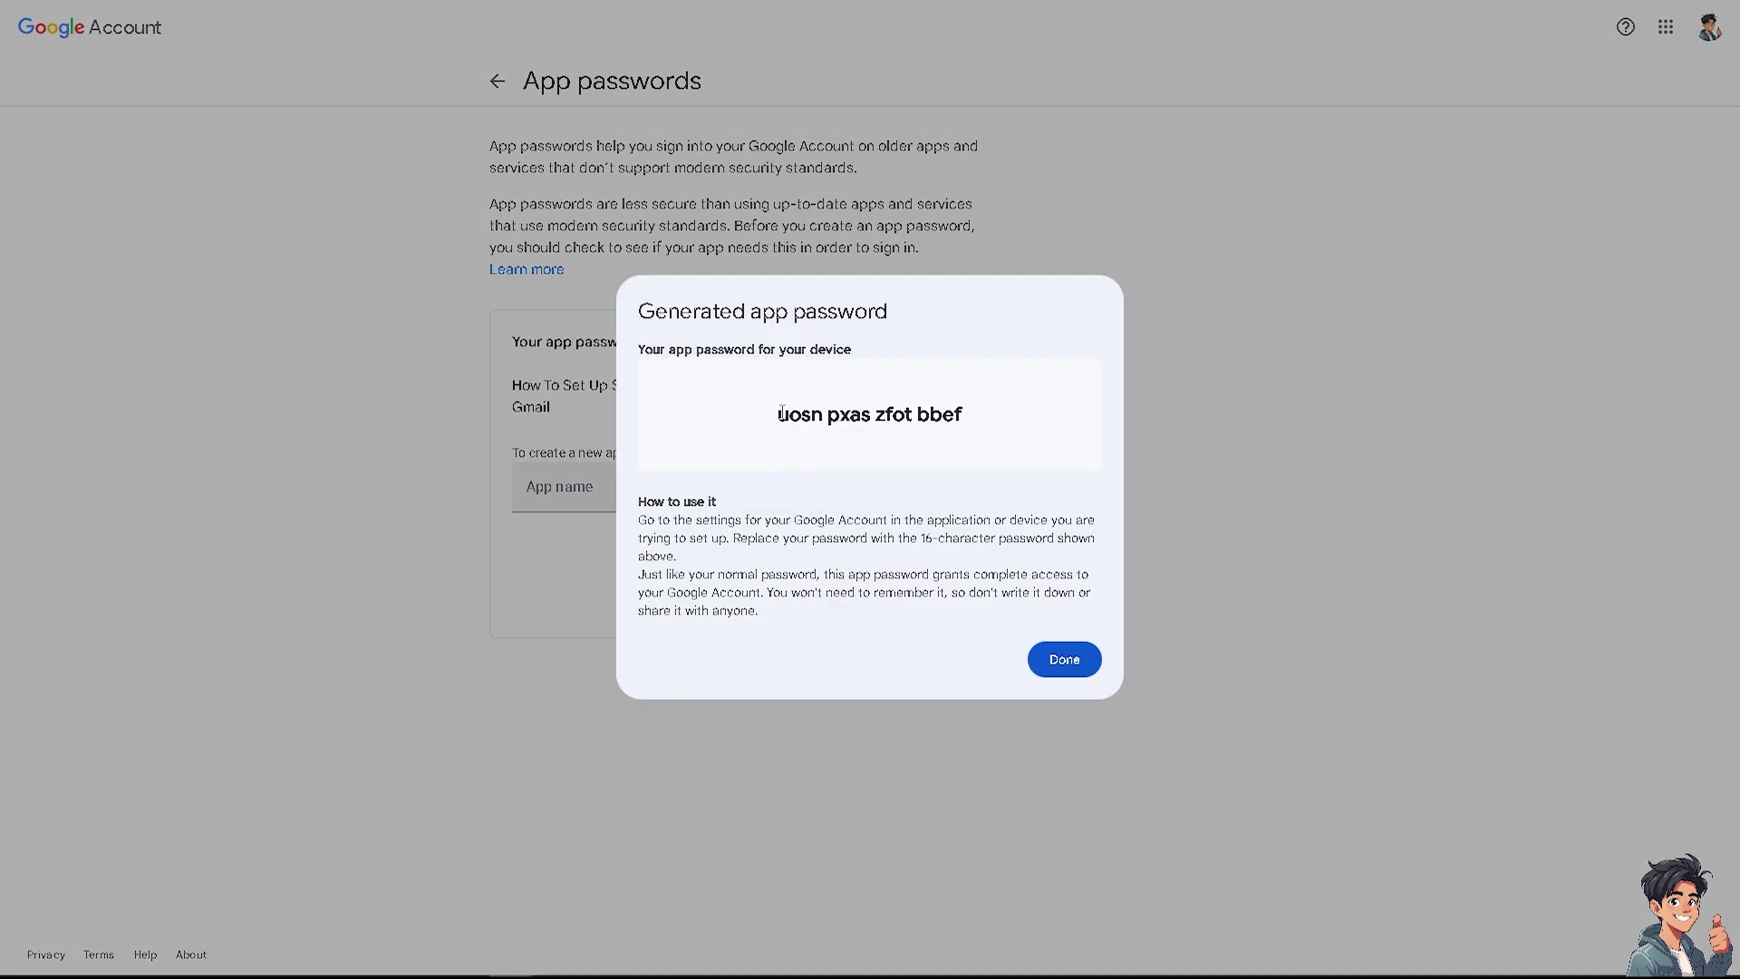
pyautogui.moveTo(780, 414); pyautogui.dragTo(983, 423)
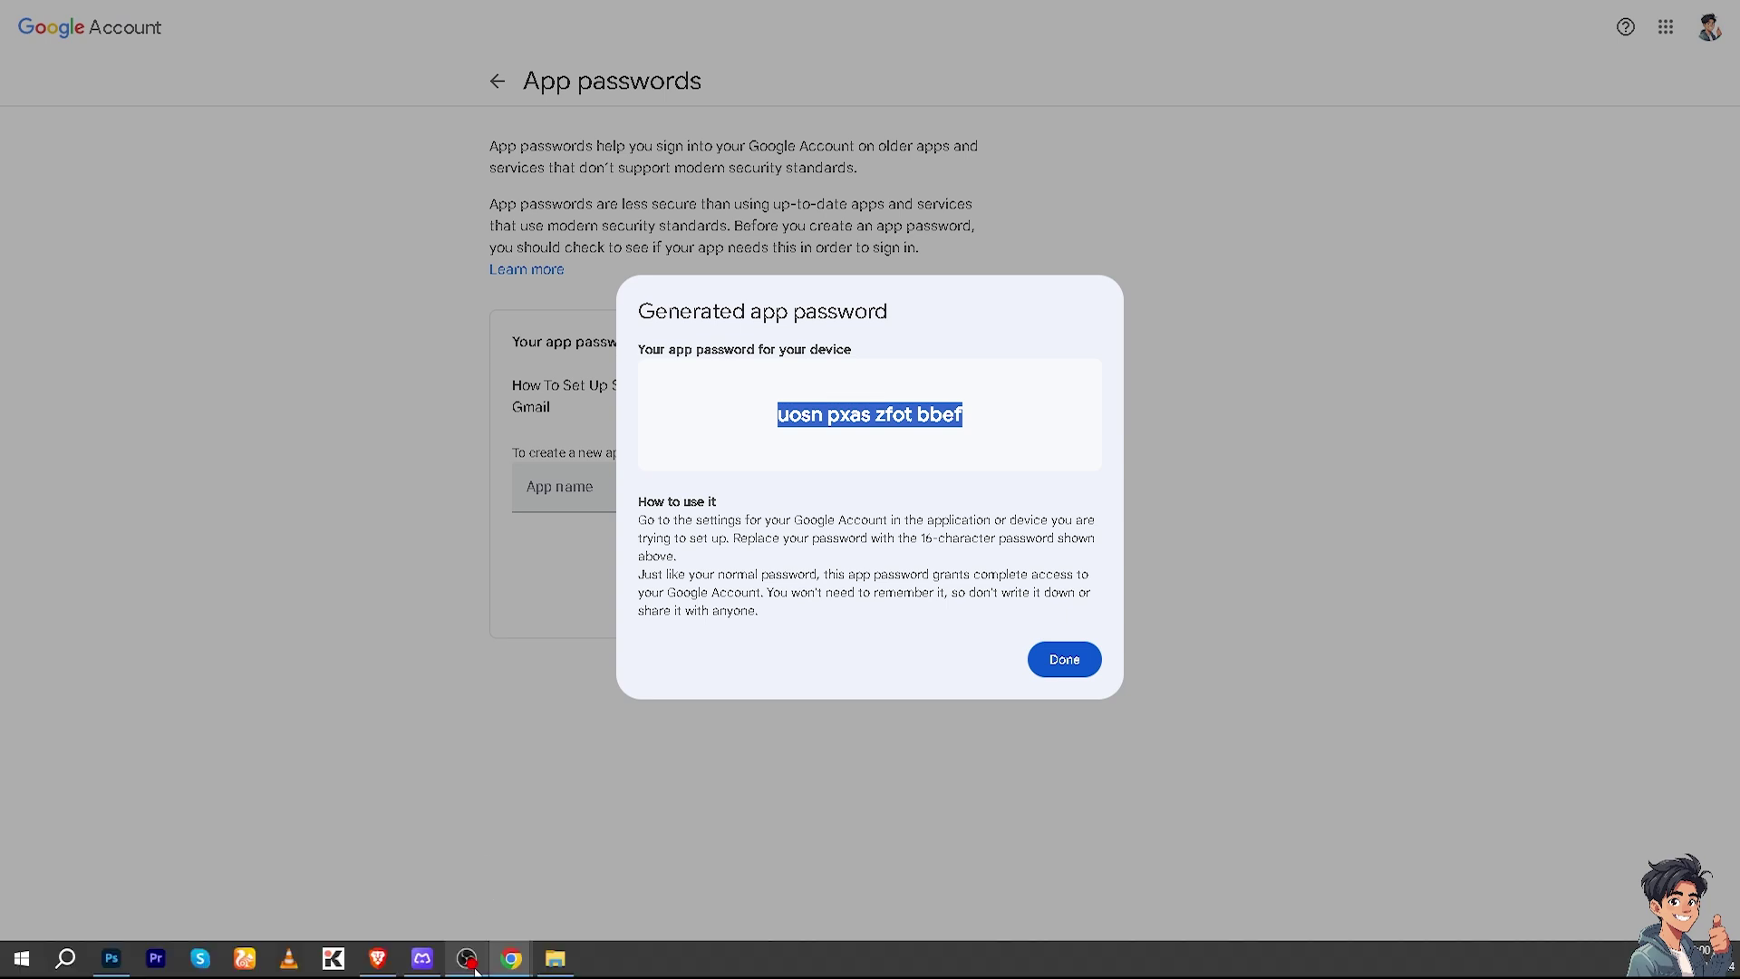
pyautogui.click(475, 968)
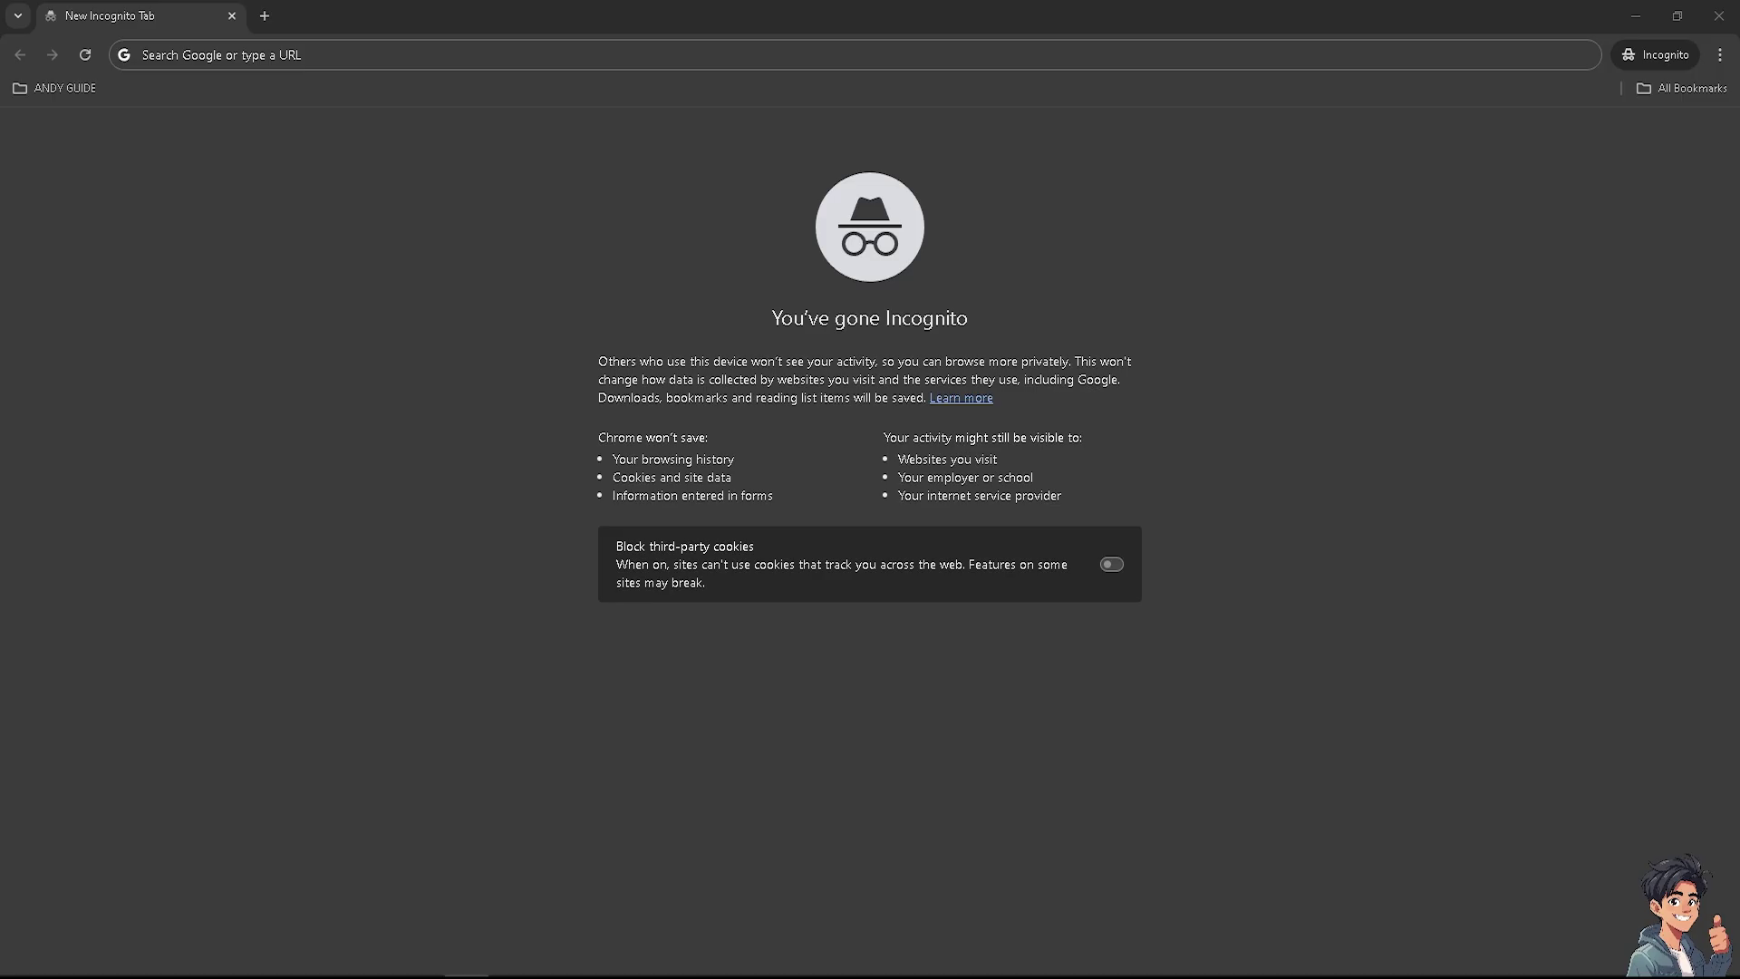
# - Search Google for 'smtp test tool' in an incognito window and view the results full screen
pyautogui.click(422, 54)
pyautogui.write('smtp test tool')
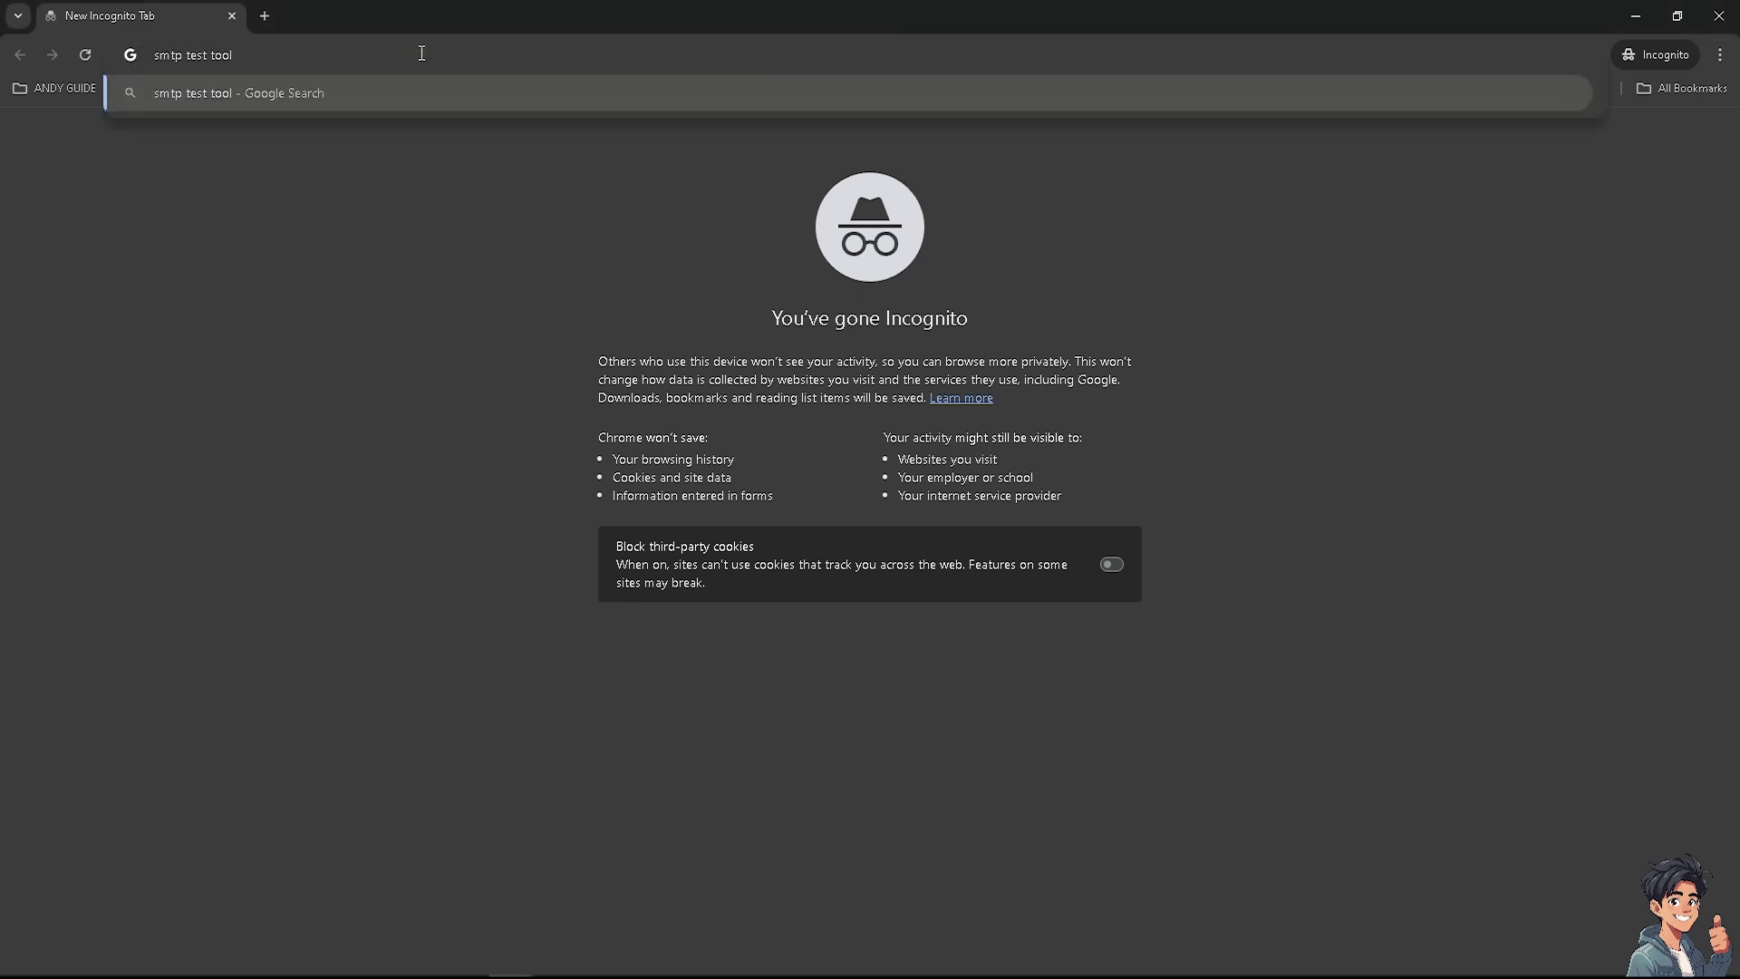
pyautogui.press('Return')
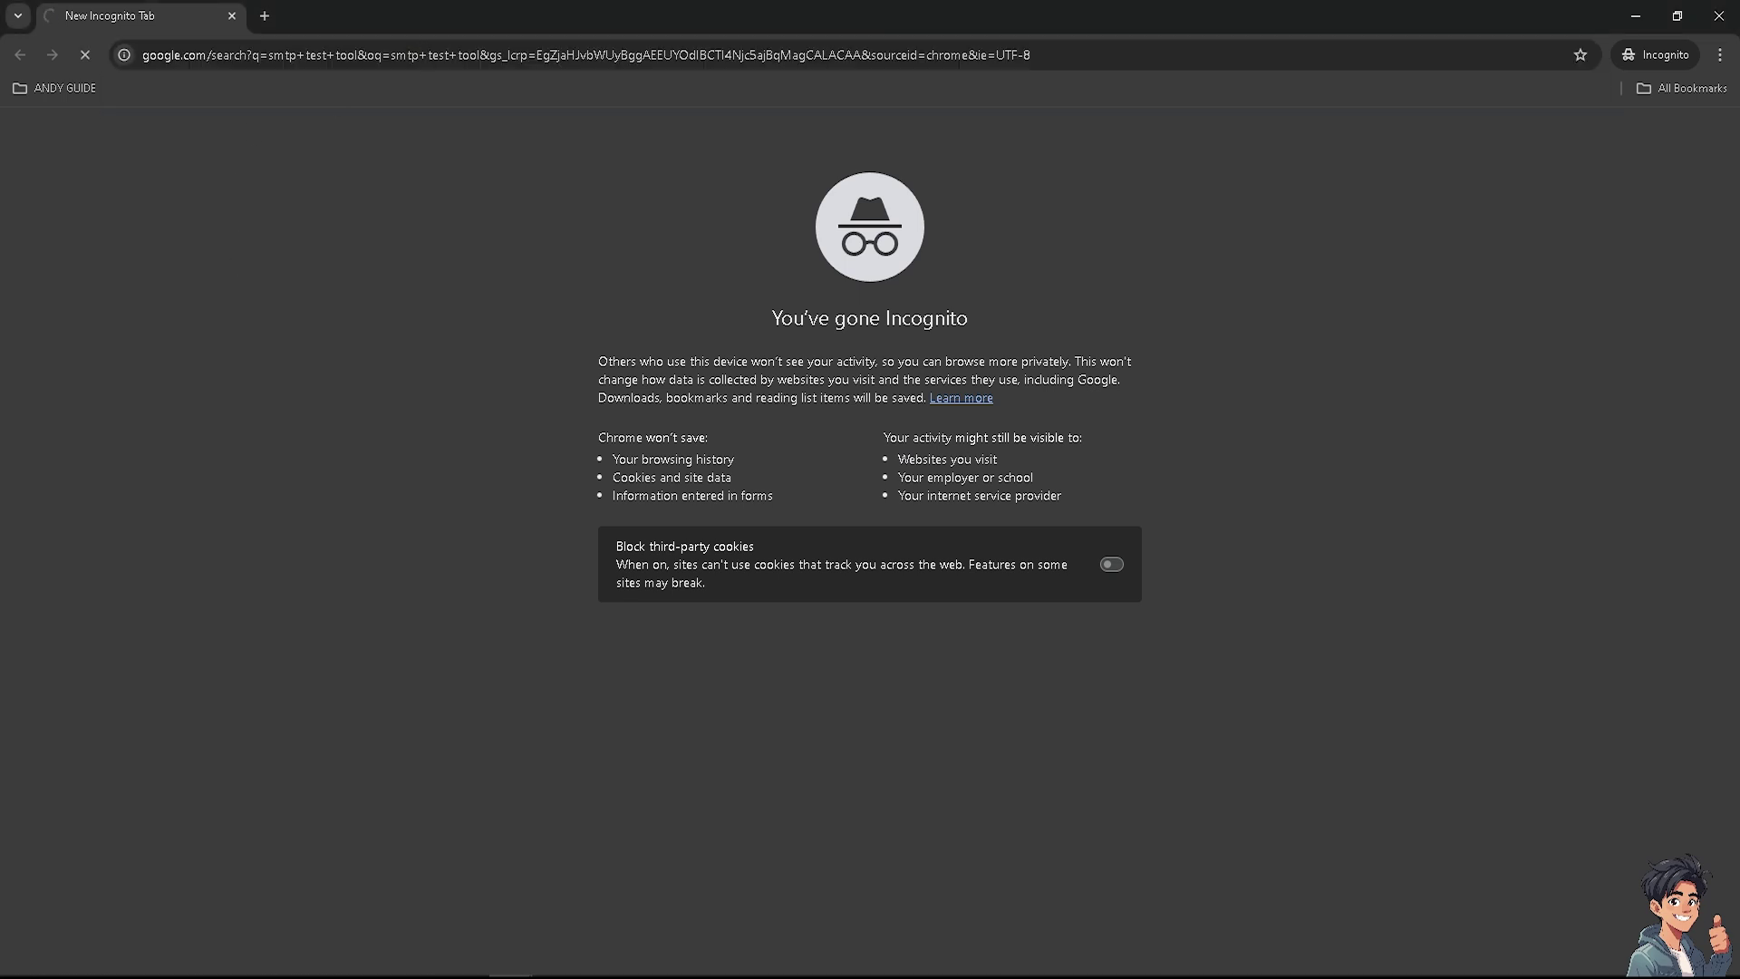
pyautogui.press('F11')
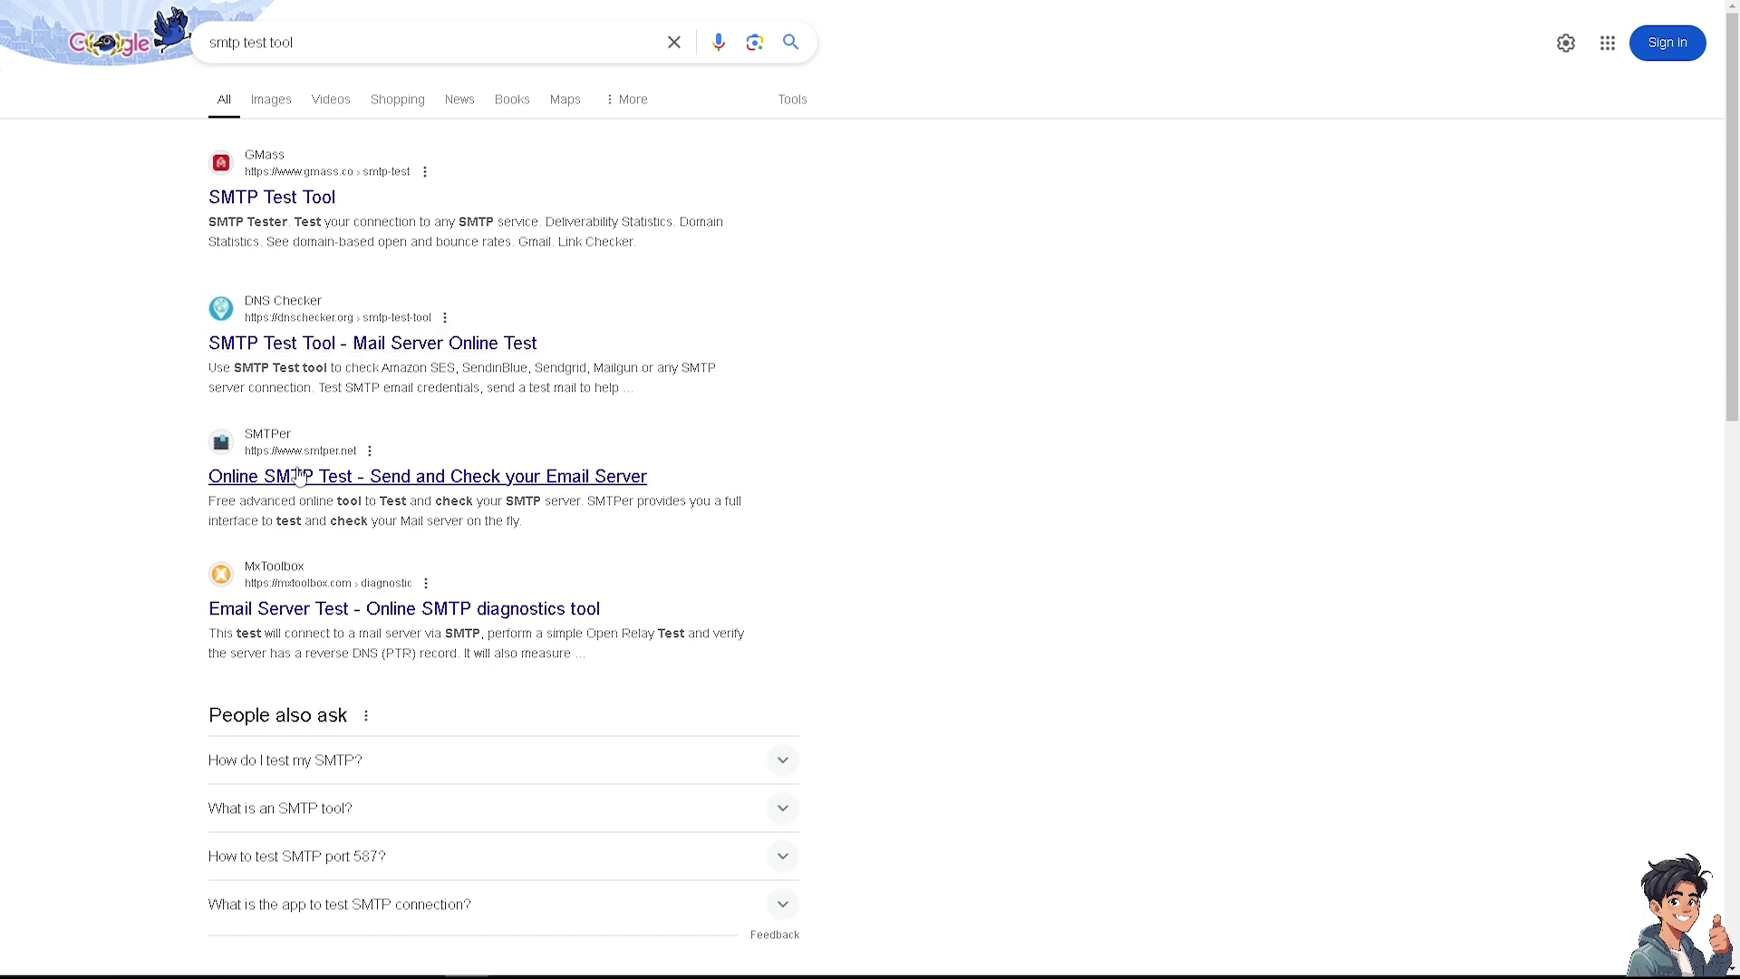
# - On the GMass SMTP Test Tool page, enter server smtp.gmail.com and port 25
pyautogui.click(249, 201)
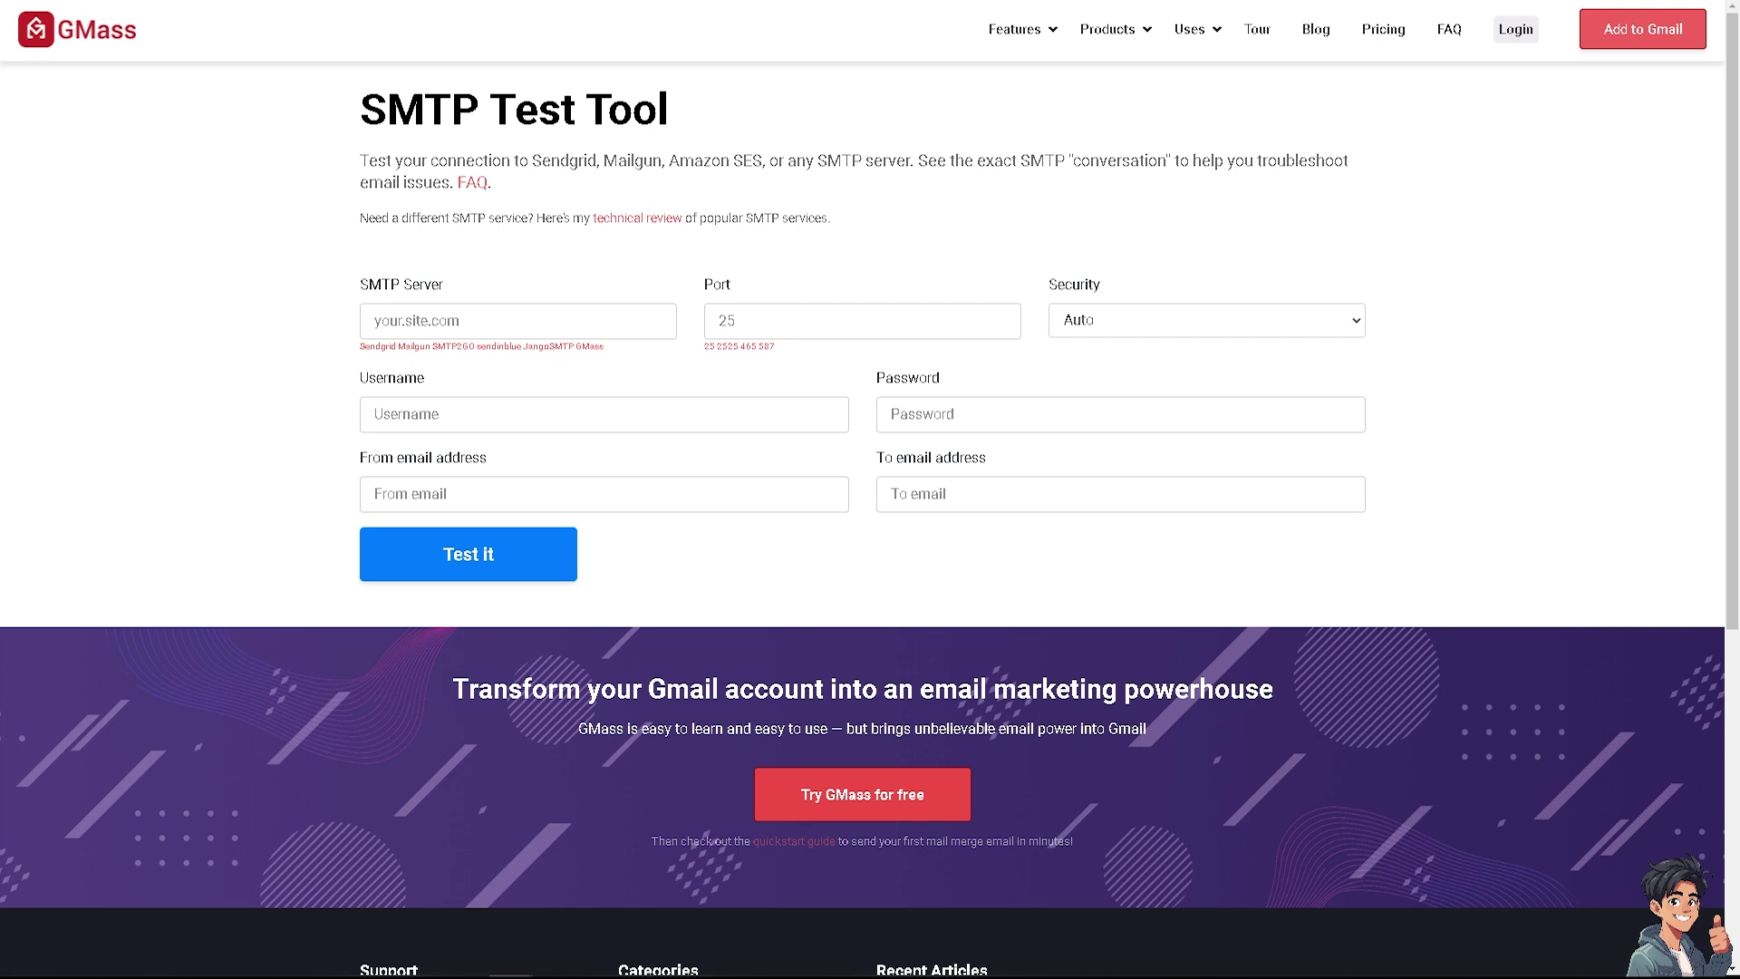
pyautogui.click(460, 316)
pyautogui.write('smtp.gmail.com')
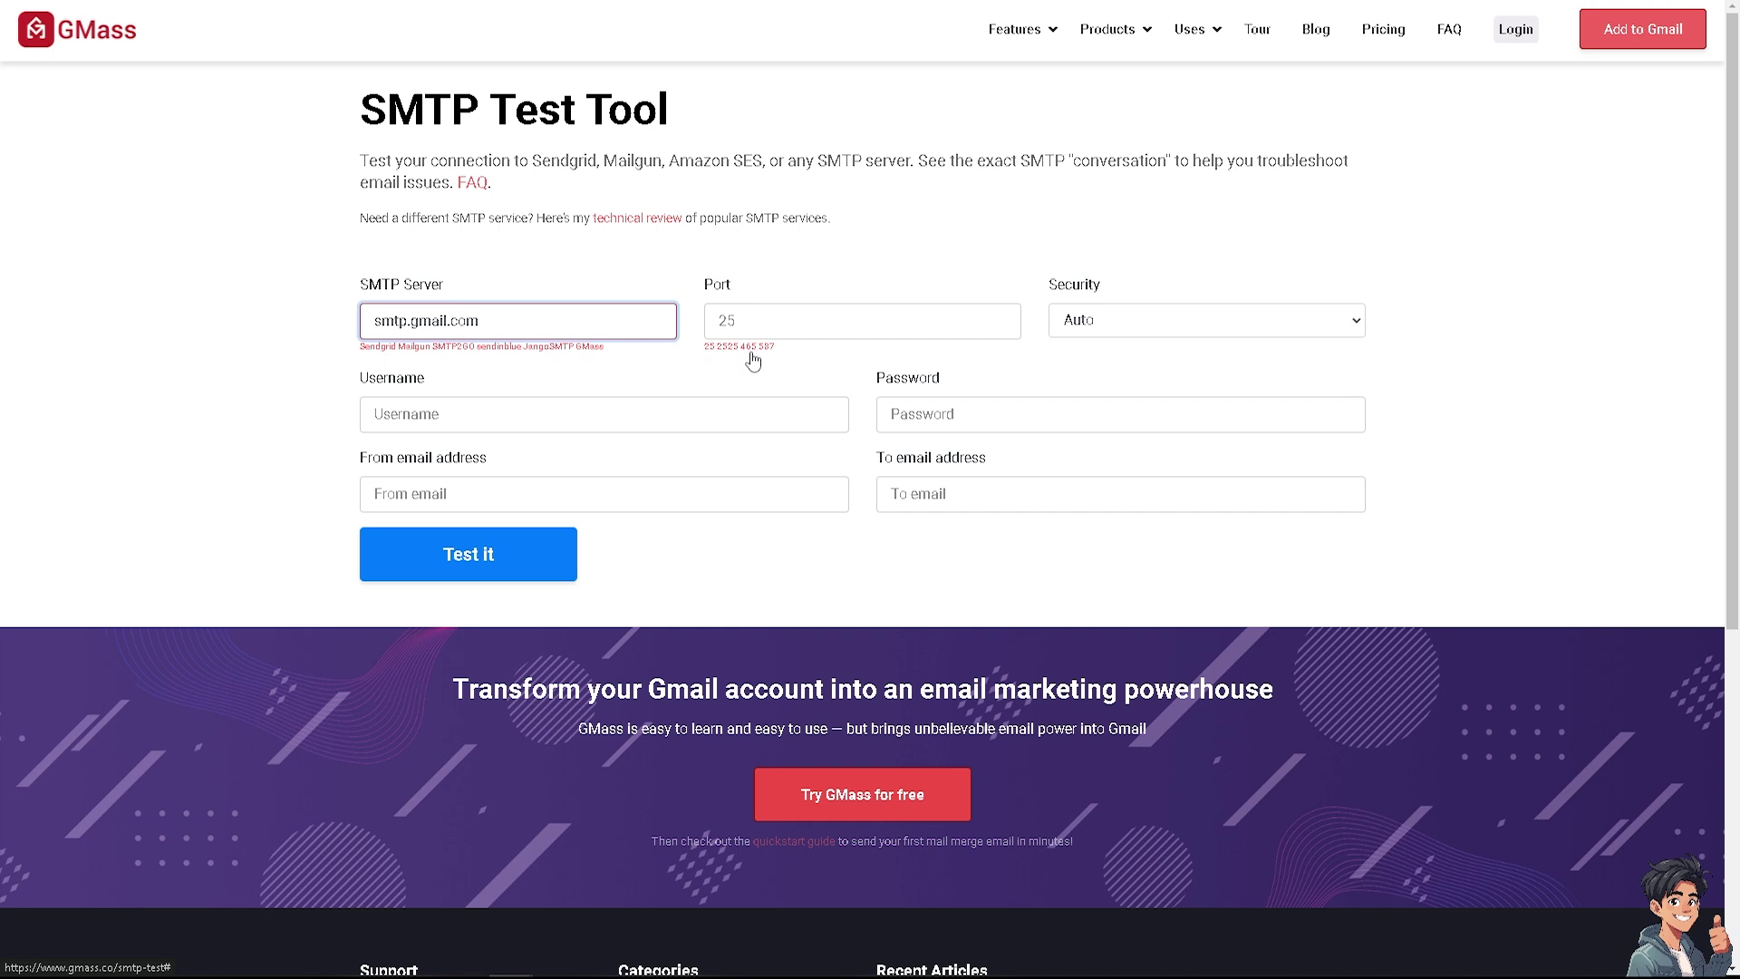
pyautogui.click(756, 315)
pyautogui.write('25')
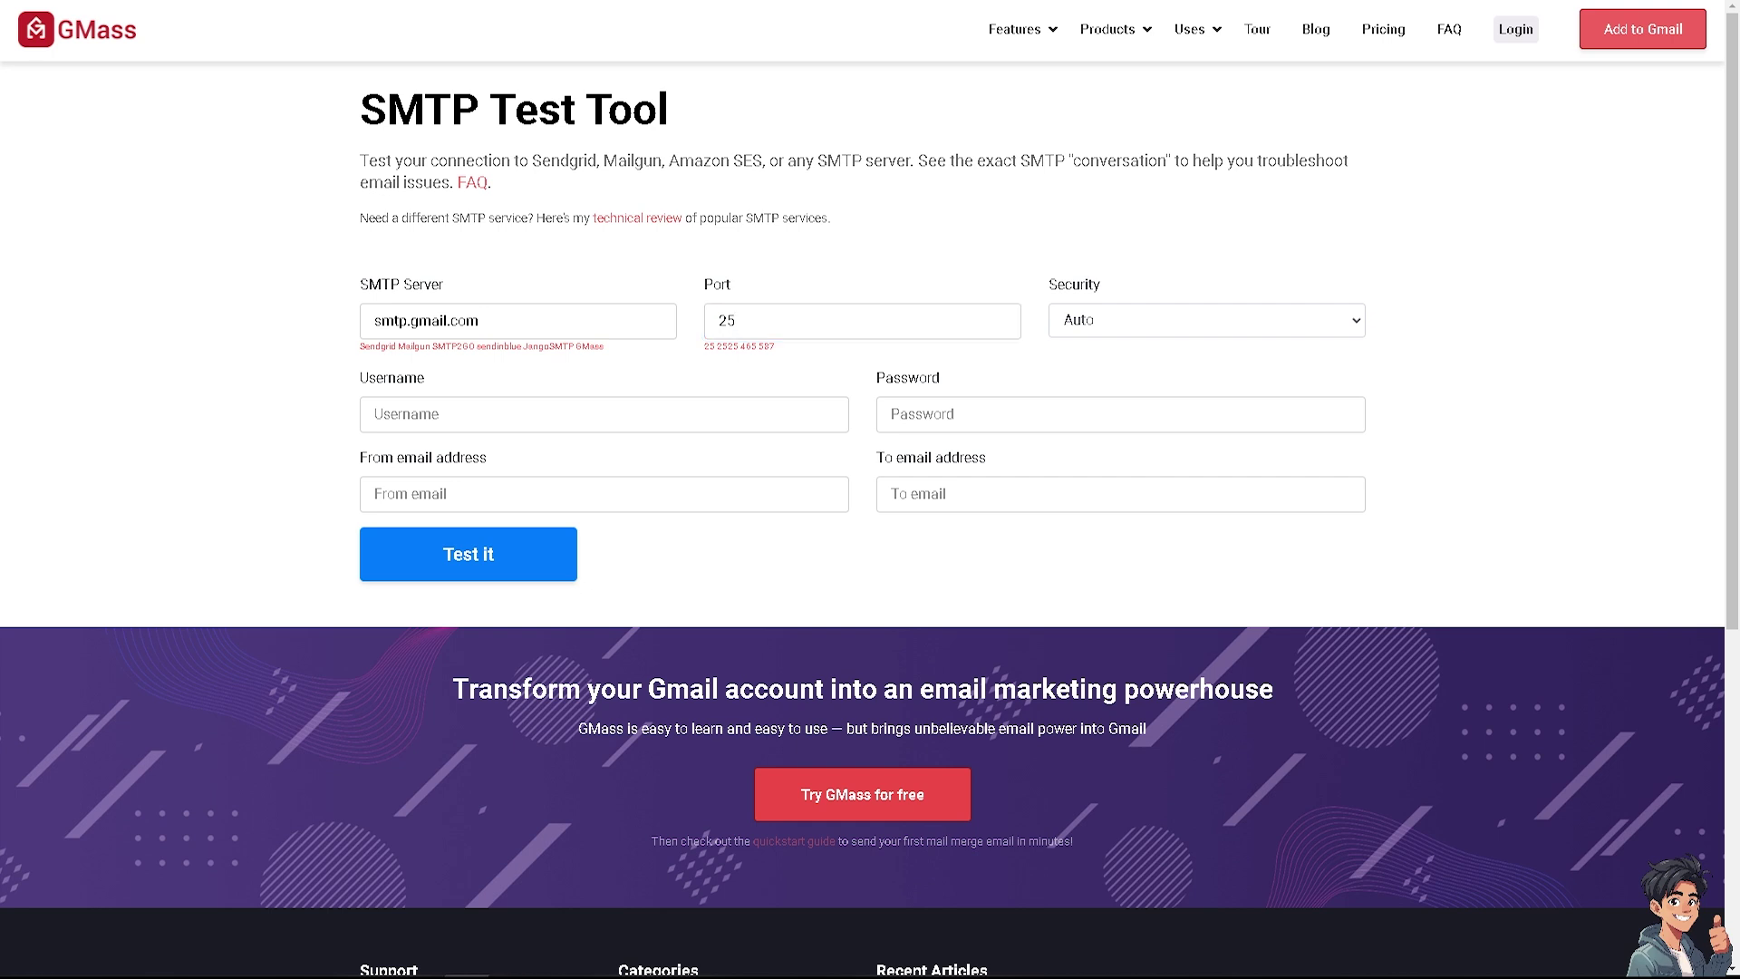
# - Set security to SSL and fill in the username and saved Gmail From address
pyautogui.click(1224, 326)
pyautogui.click(1178, 381)
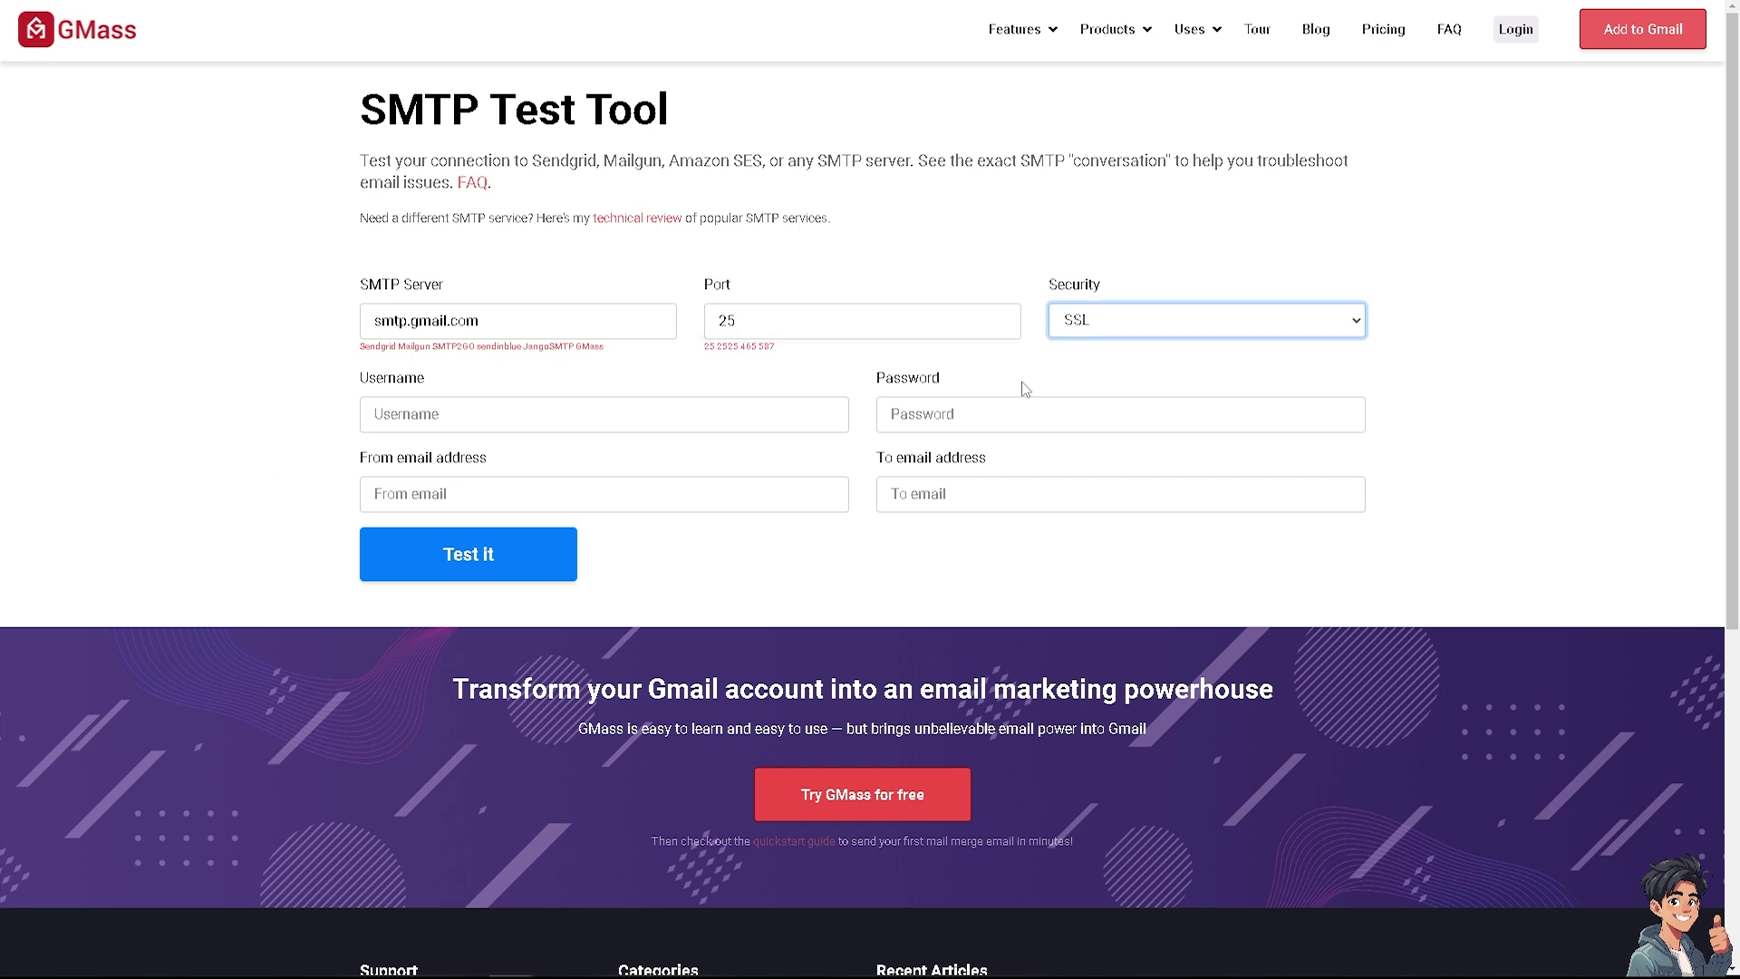
pyautogui.click(520, 415)
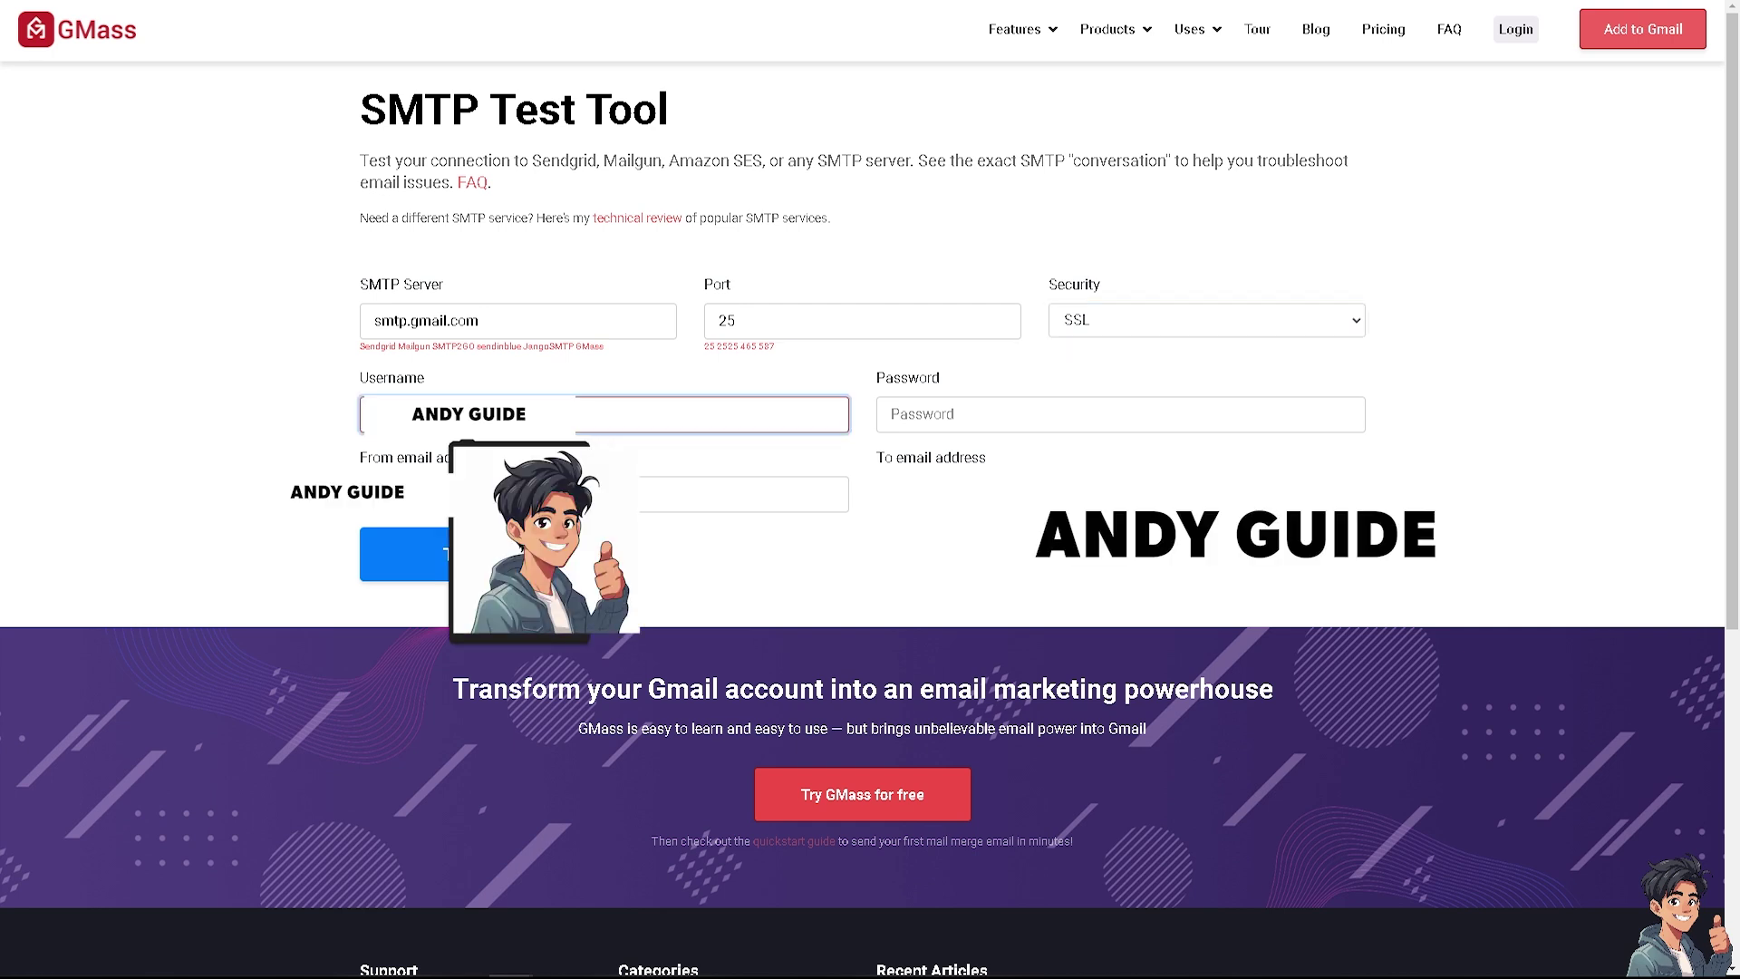
pyautogui.click(620, 484)
pyautogui.hotkey('ctrl', 'v')
pyautogui.press('Tab')
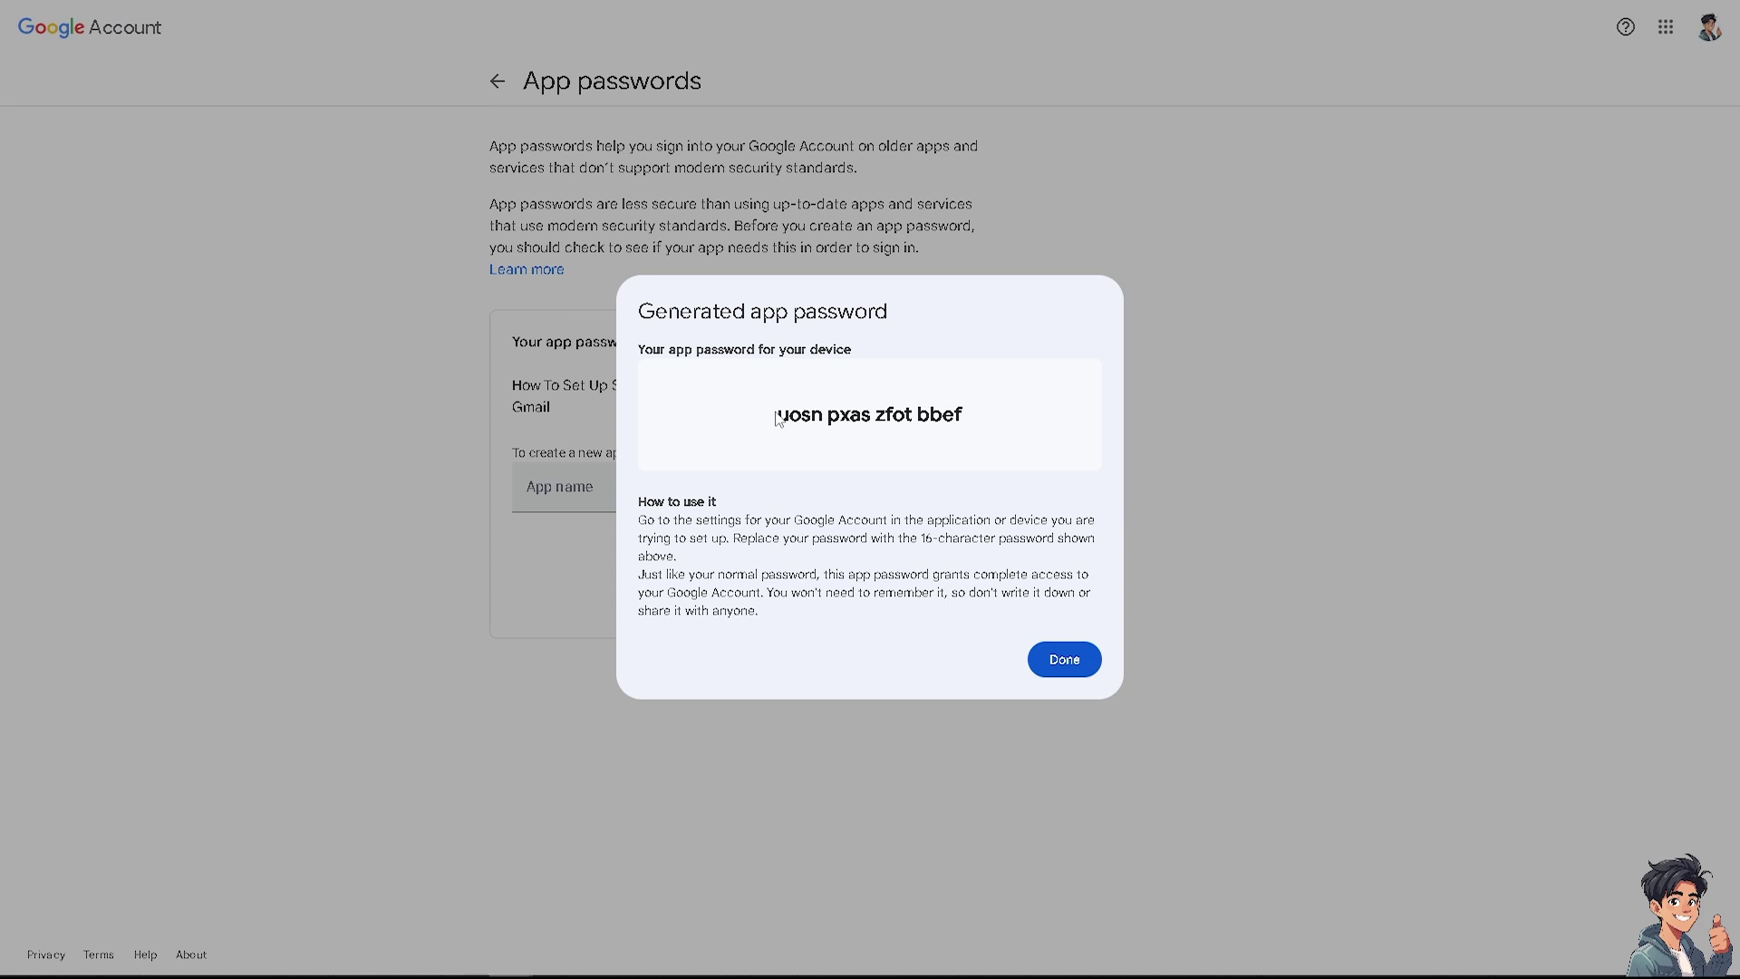
# - Reselect the generated app password in Google Account and copy it
pyautogui.moveTo(777, 418); pyautogui.dragTo(967, 426)
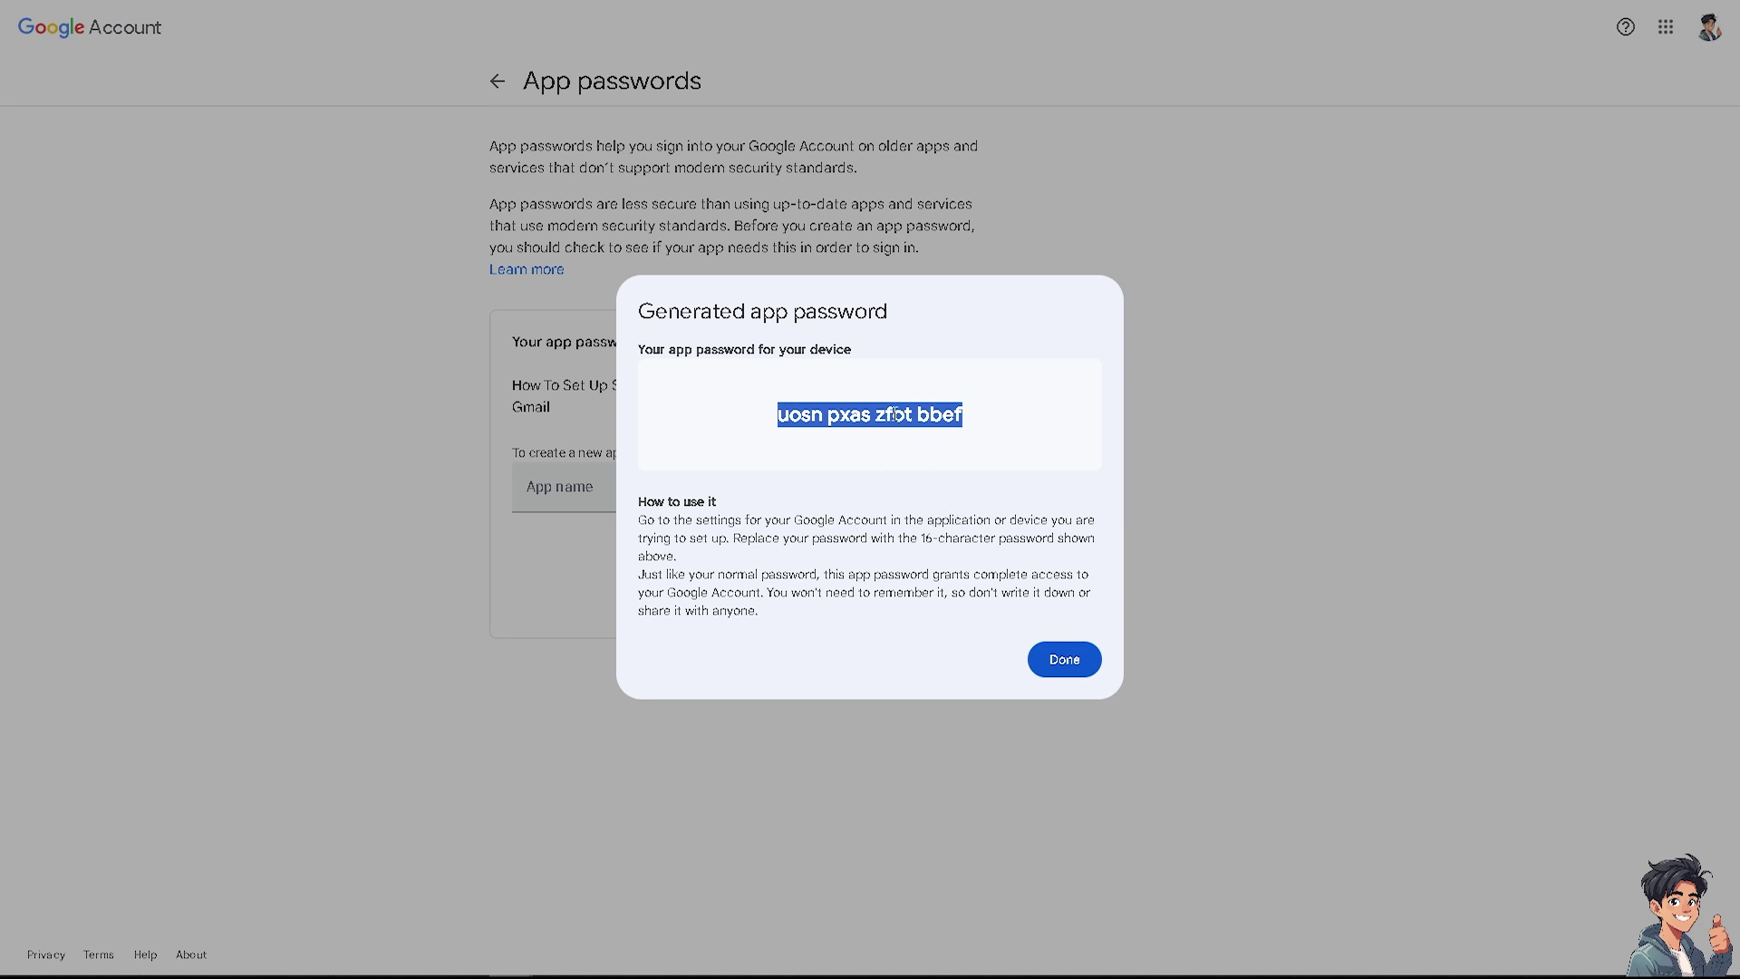
pyautogui.rightClick(862, 410)
pyautogui.click(916, 431)
# - Close the app password dialog and paste the app password into the GMass Password field
pyautogui.click(1053, 669)
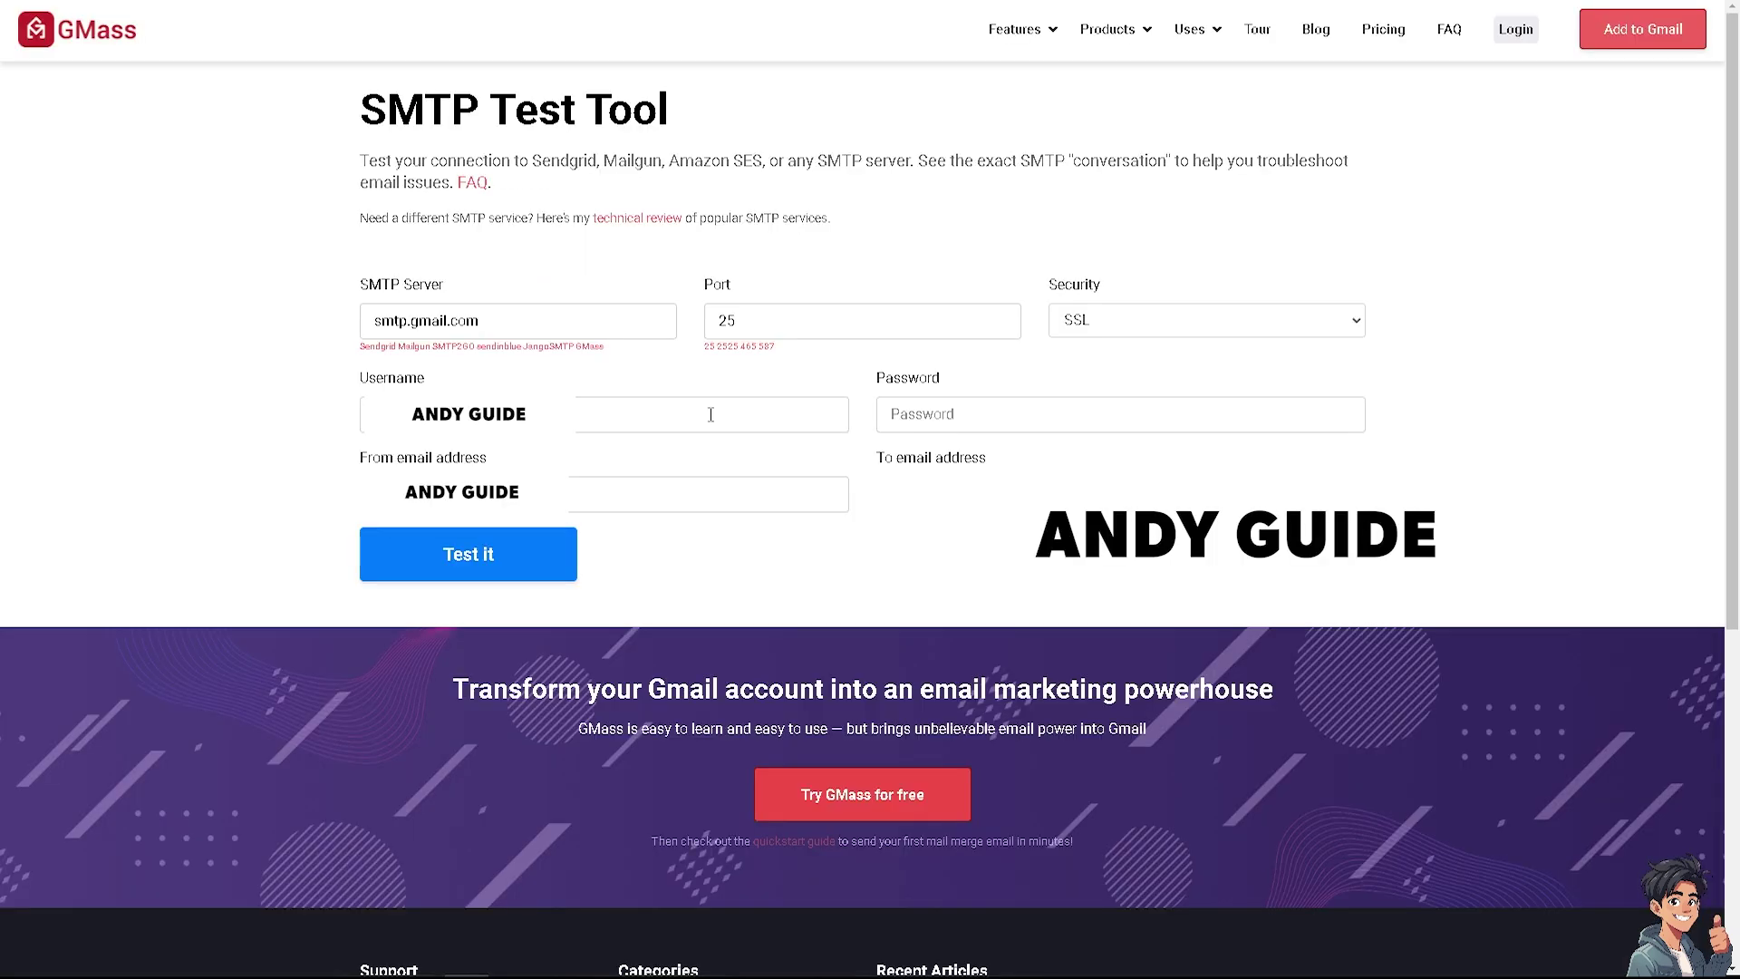
pyautogui.click(992, 413)
pyautogui.hotkey('ctrl', 'v')
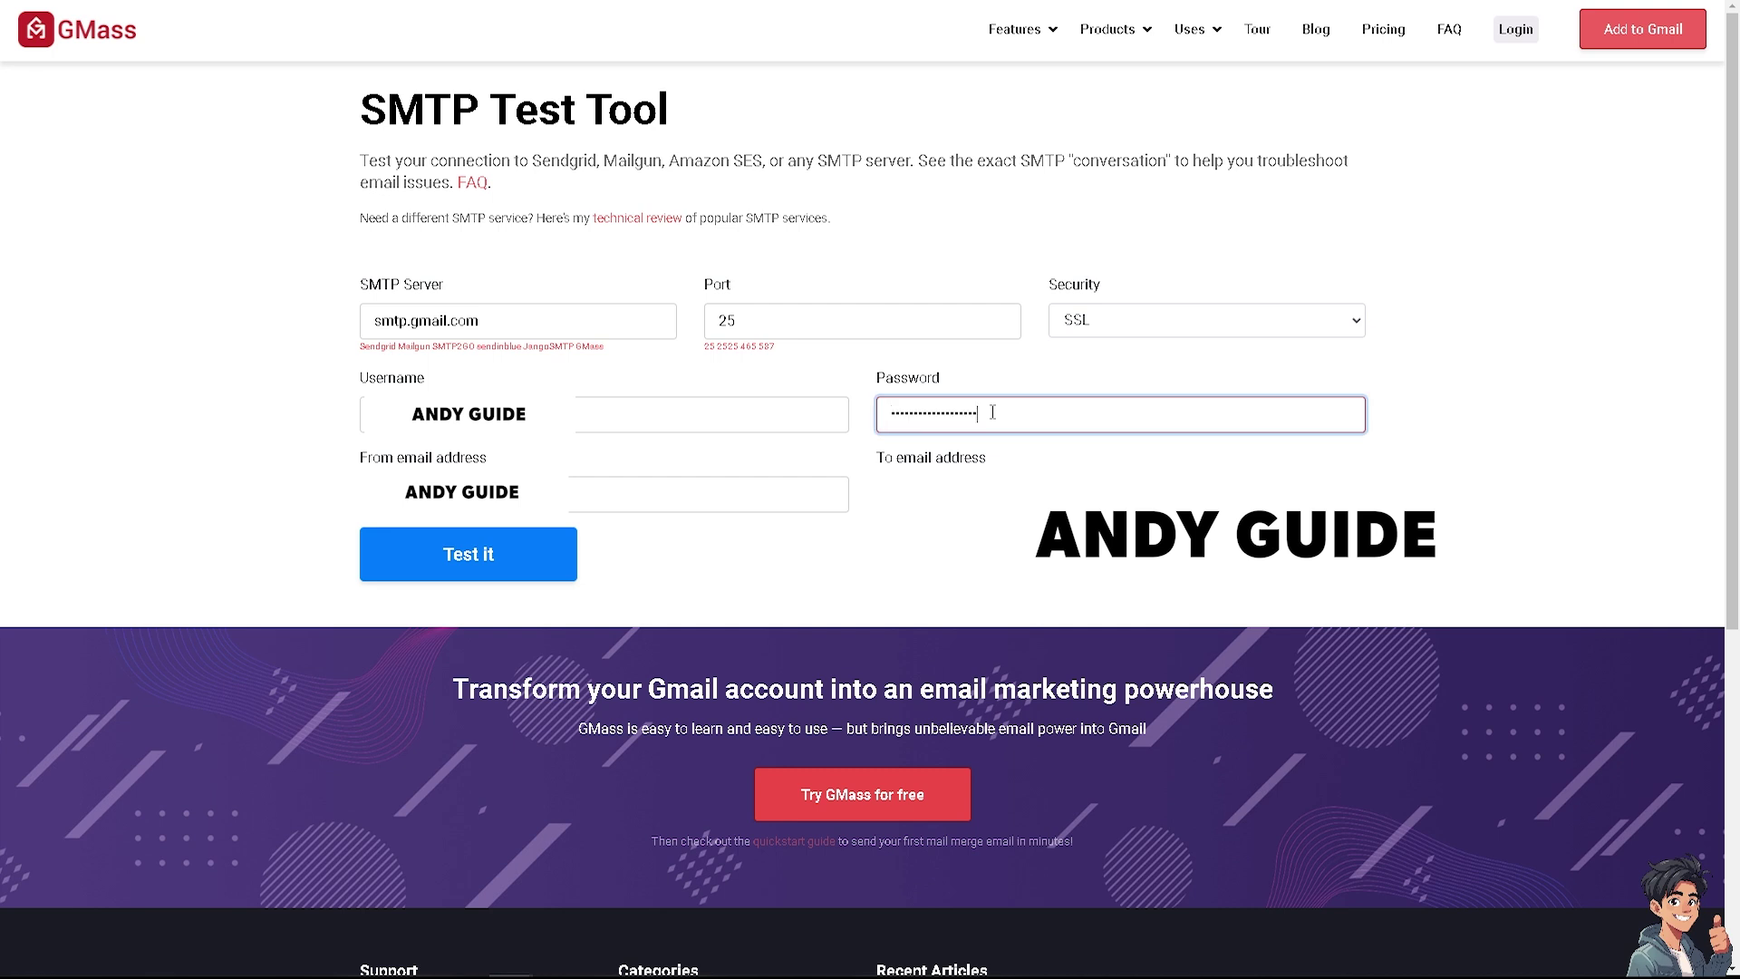
pyautogui.click(707, 566)
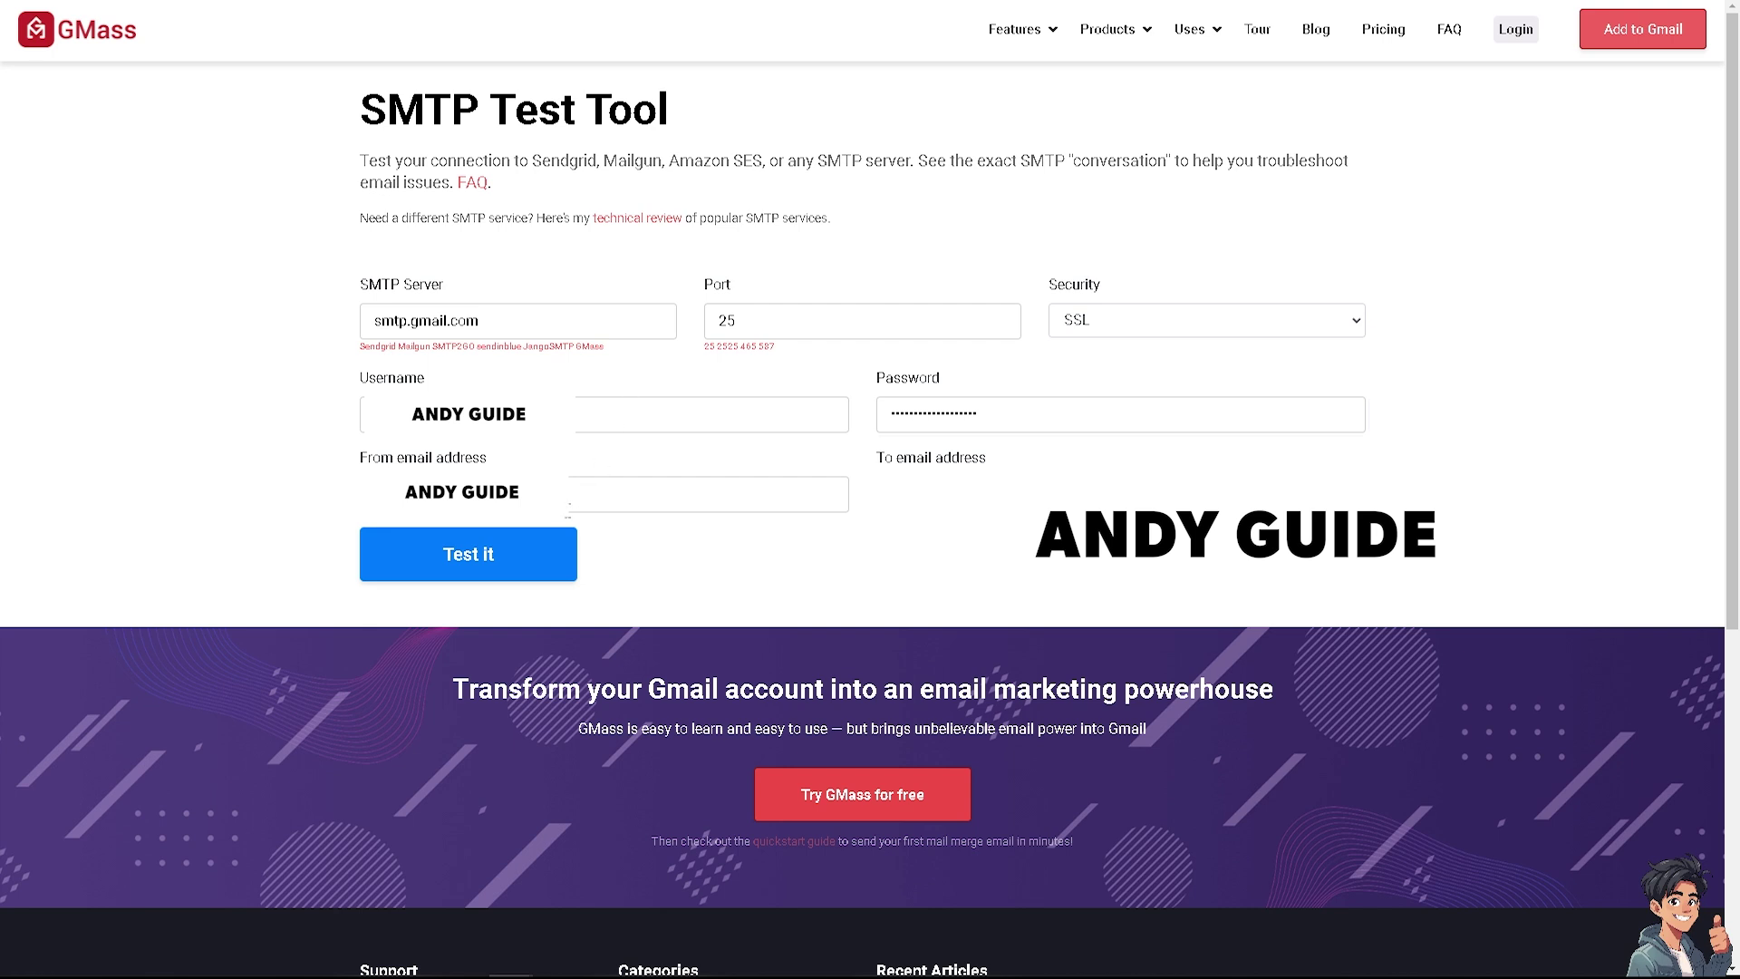
# - Run the test on port 25, which fails with an SSL/TLS error, then change the port to 465
pyautogui.click(504, 568)
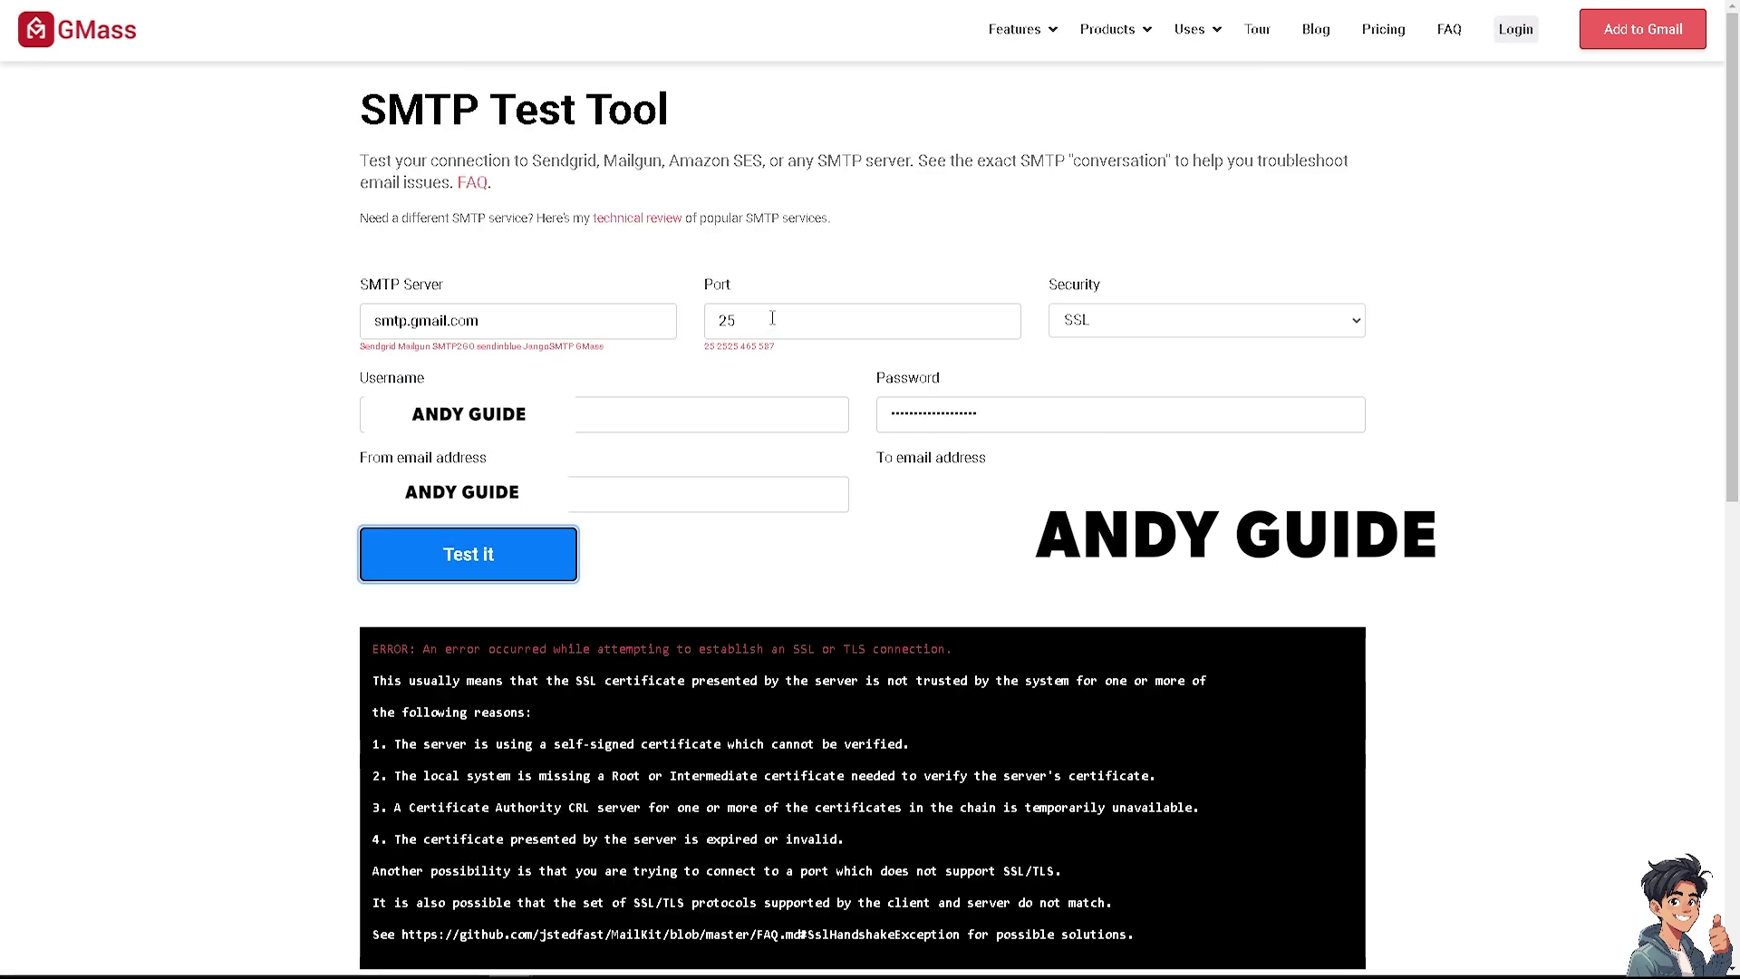
pyautogui.moveTo(770, 321); pyautogui.dragTo(675, 316)
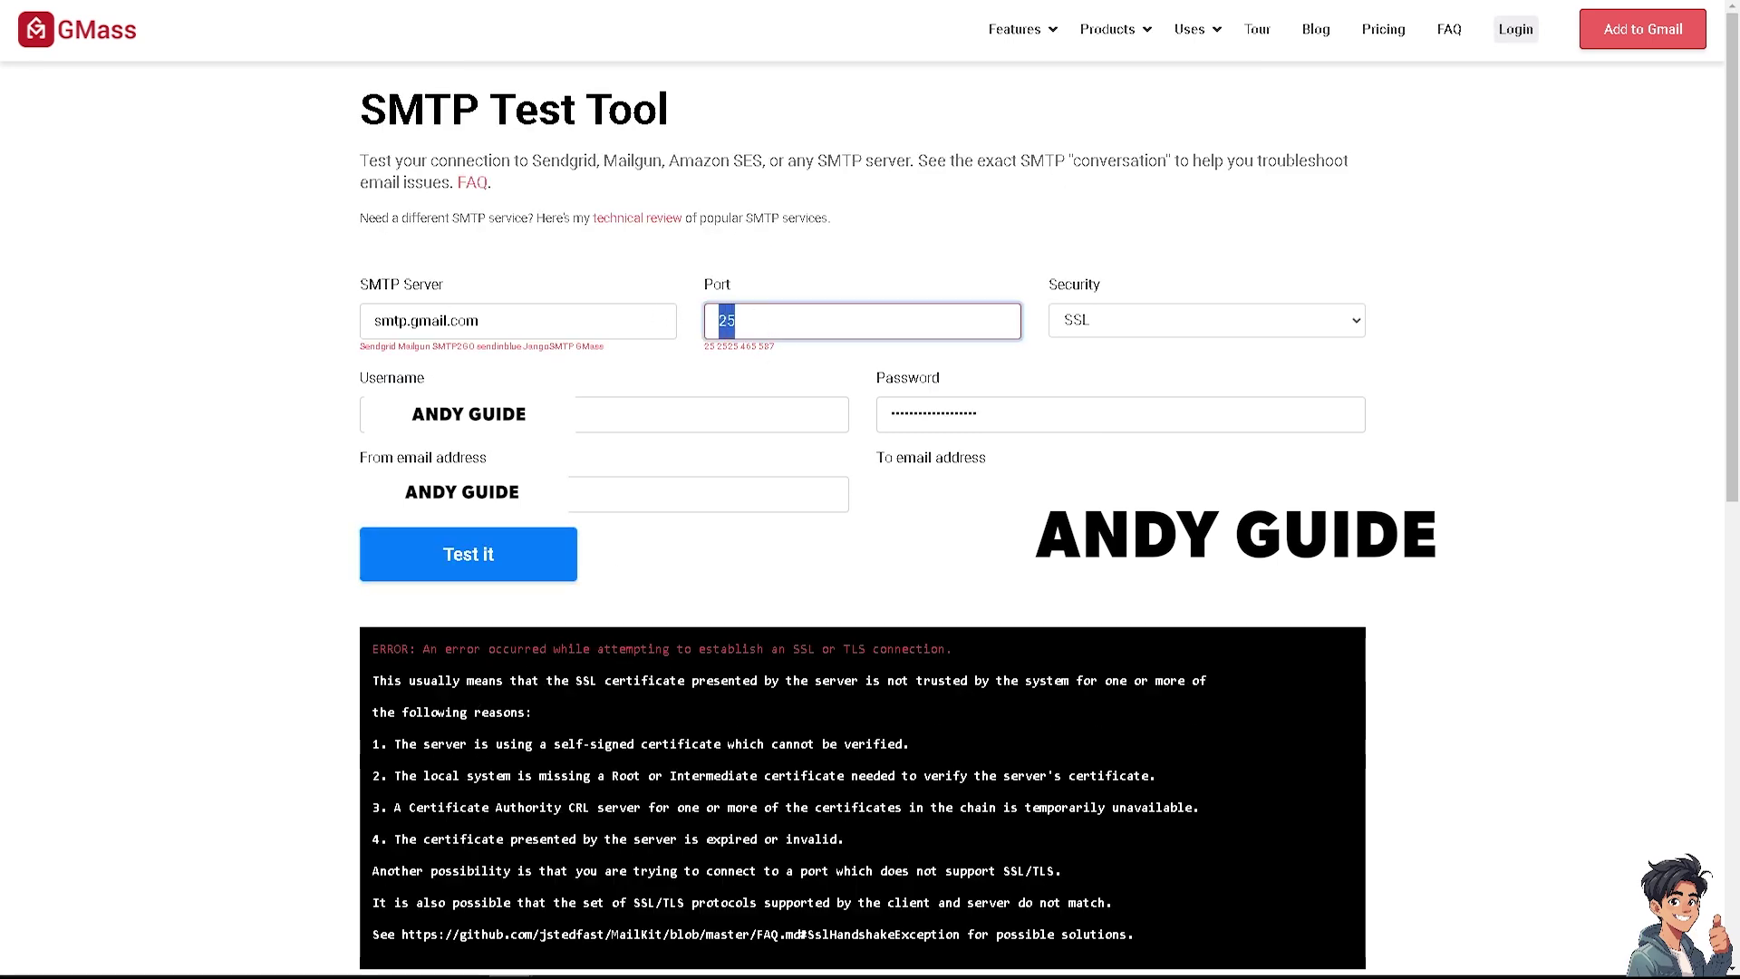
pyautogui.moveTo(785, 319); pyautogui.dragTo(682, 314)
pyautogui.write('465')
# - Rerun the test on port 465 and scroll the SMTP log down to the 250 2.0.0 OK reply
pyautogui.click(460, 562)
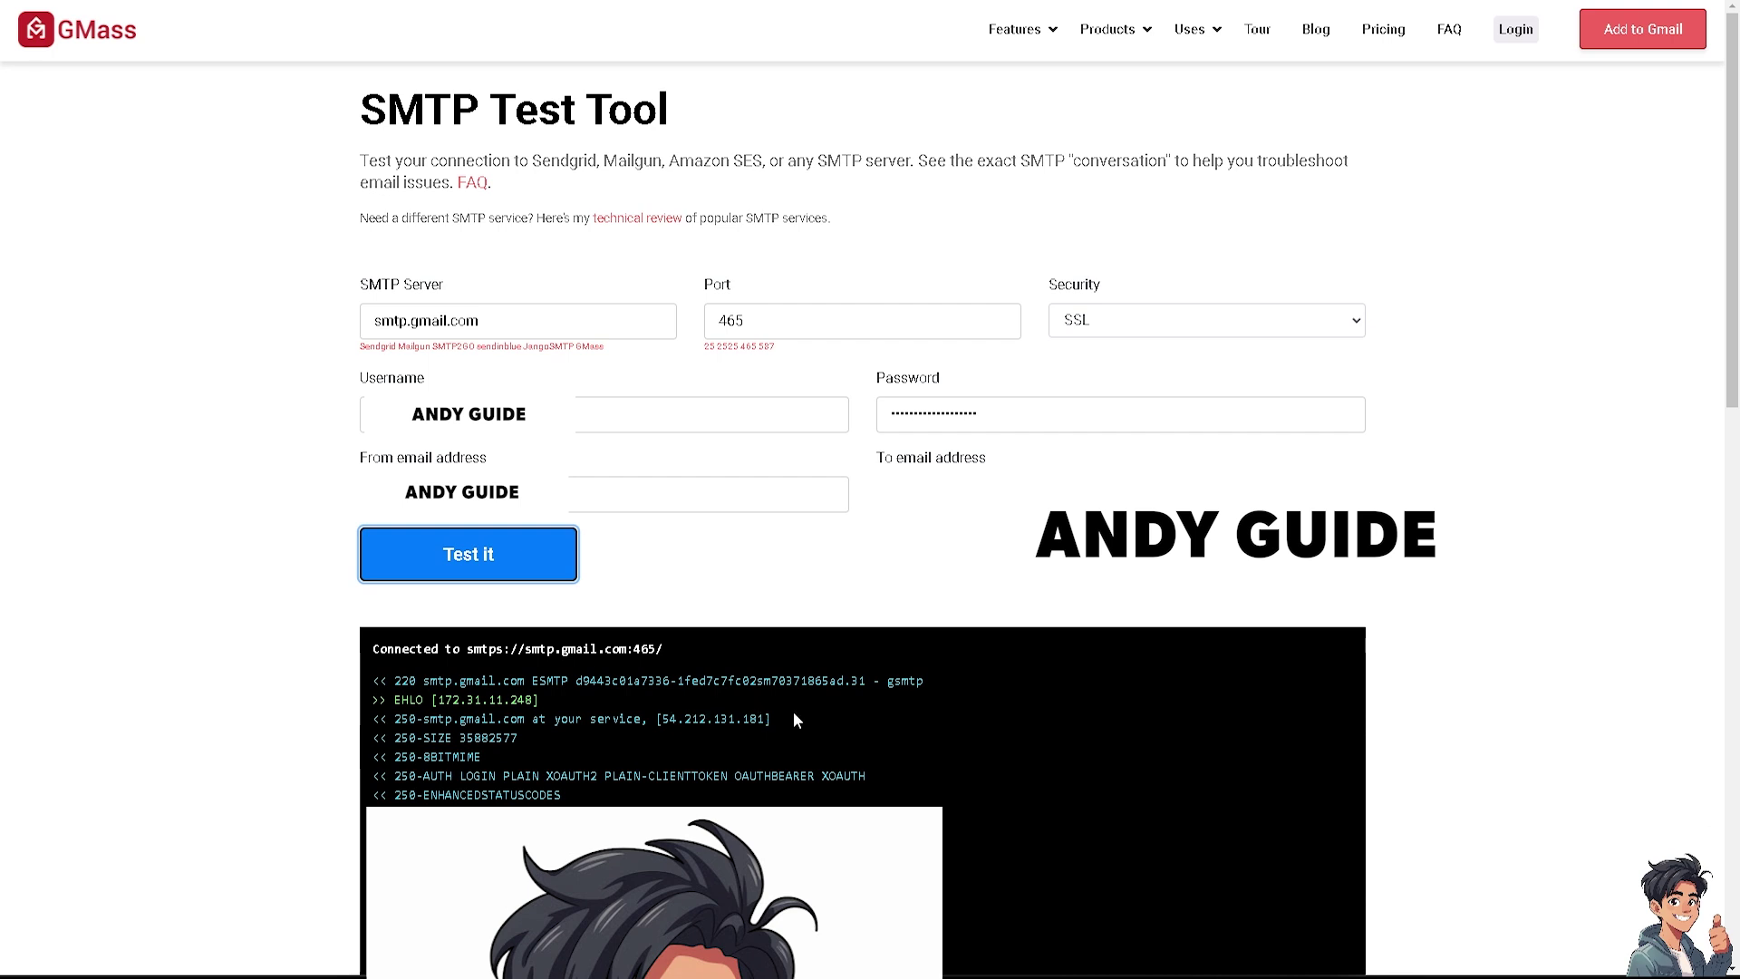
pyautogui.scroll(-1, 749, 718)
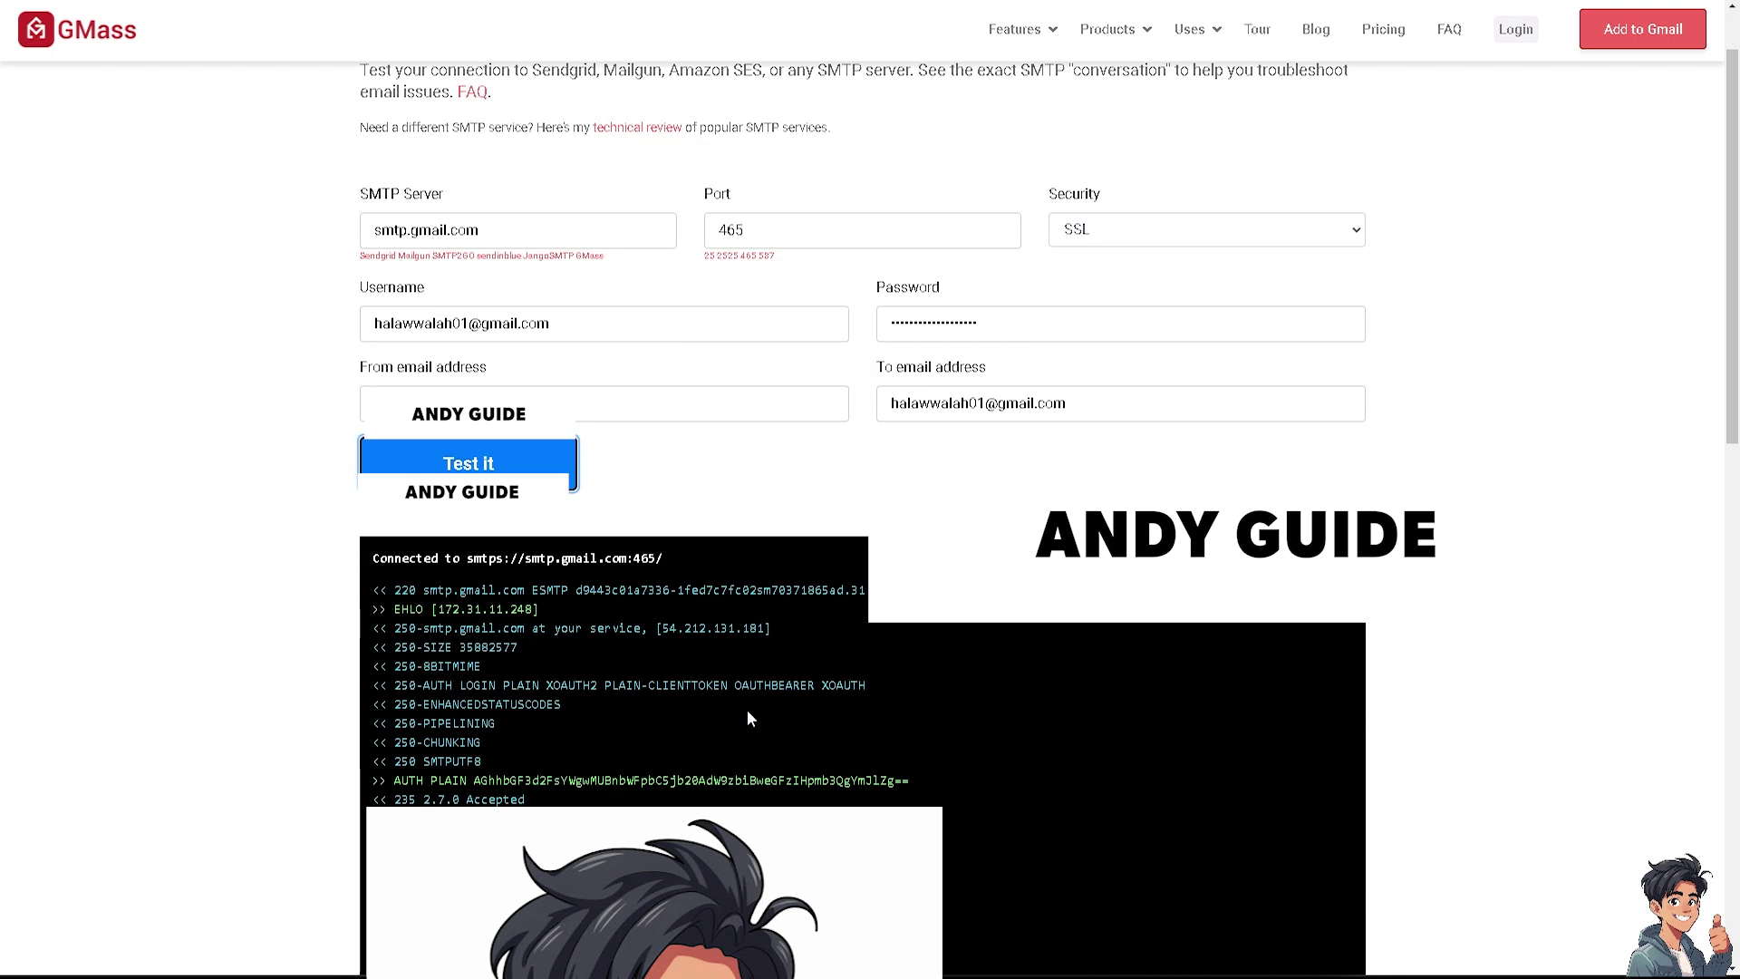
pyautogui.scroll(1, 748, 717)
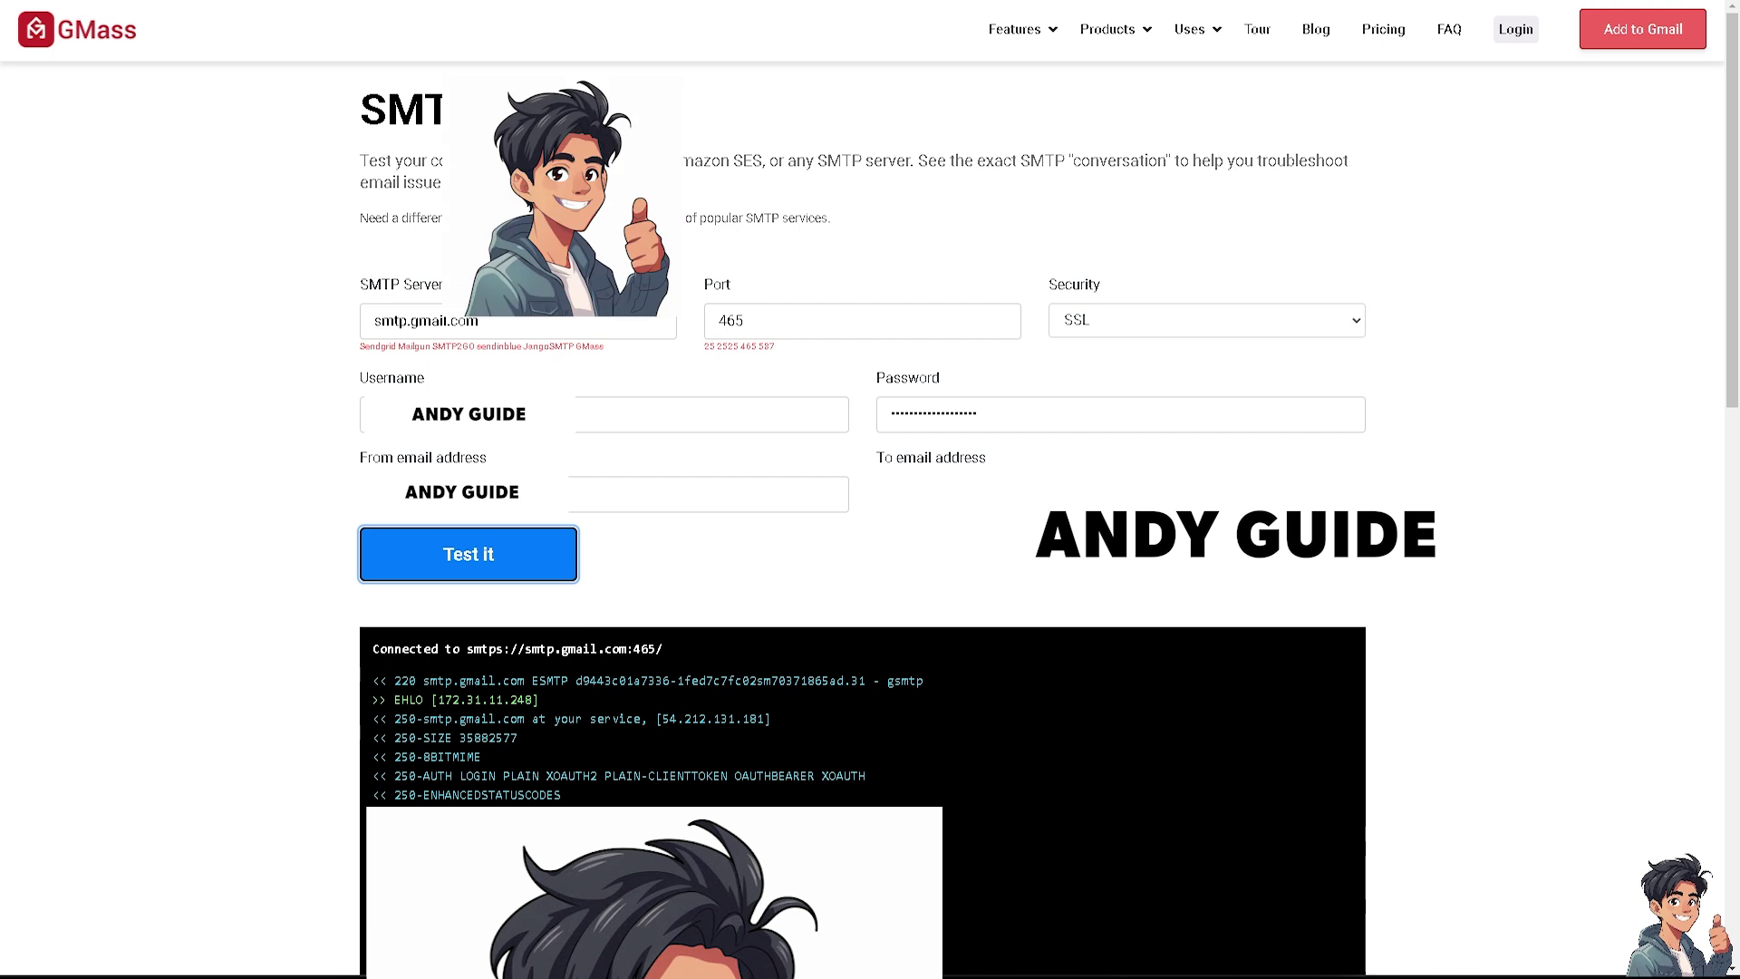
pyautogui.scroll(-10, 678, 384)
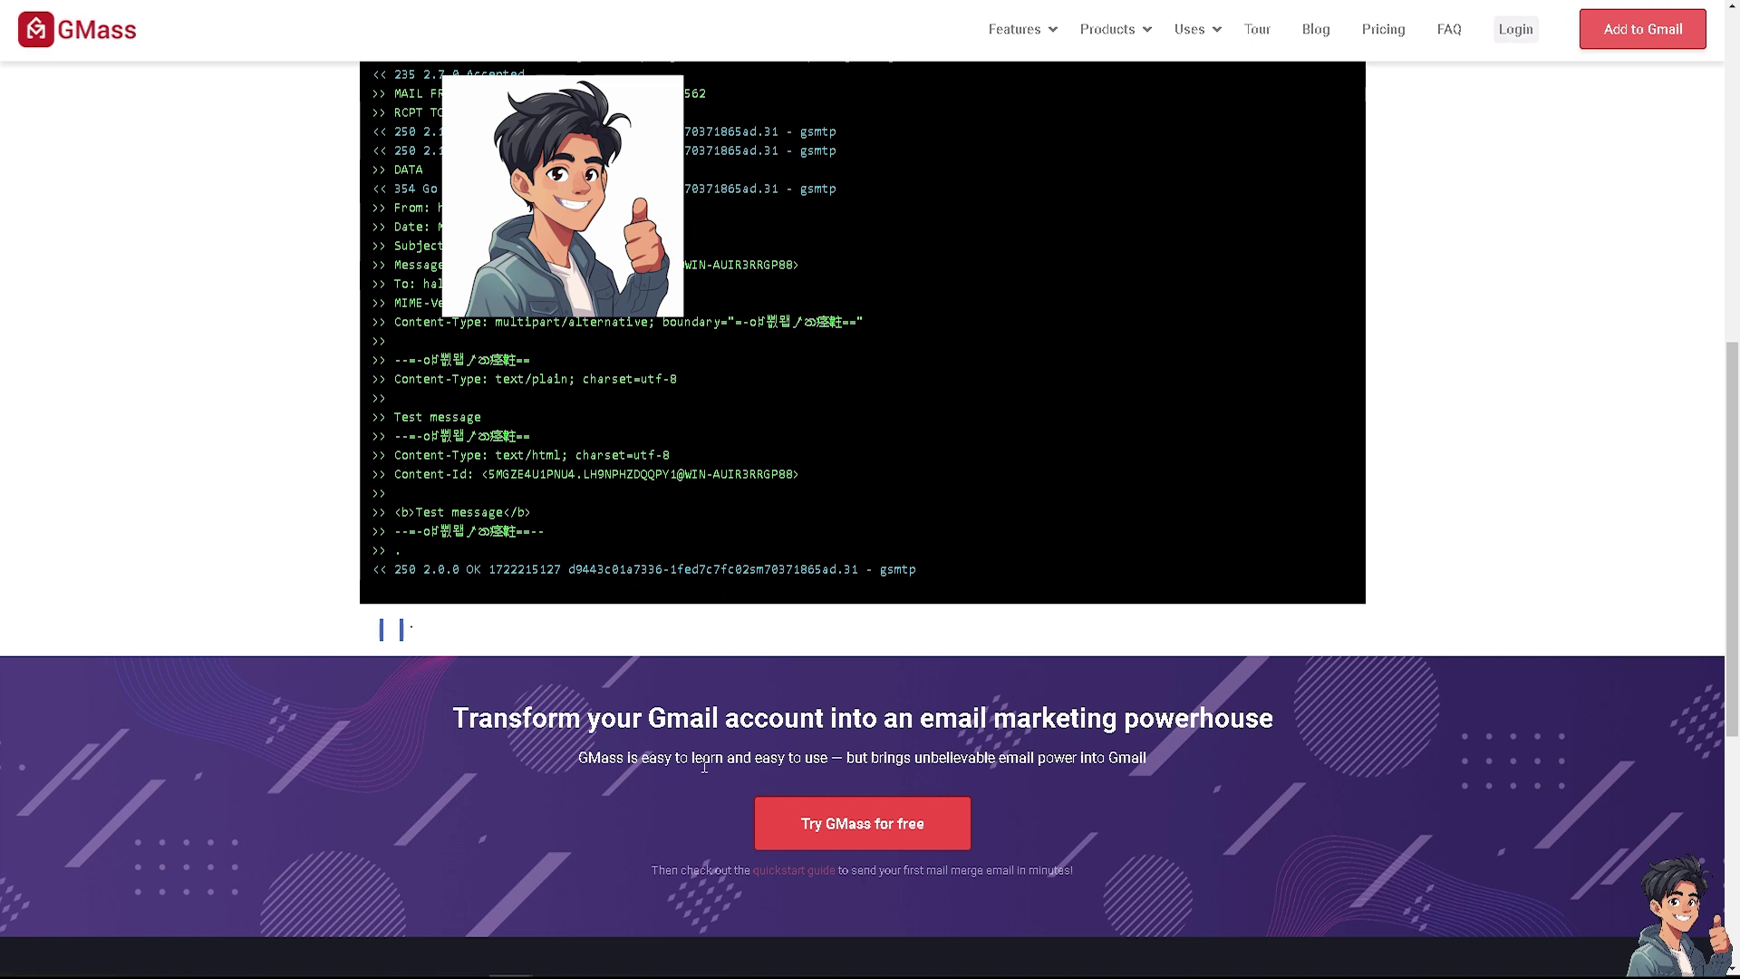
# - Start the free GMass install, then read the 'SMTP test from smtp.gmail.com' email in Gmail
pyautogui.click(861, 823)
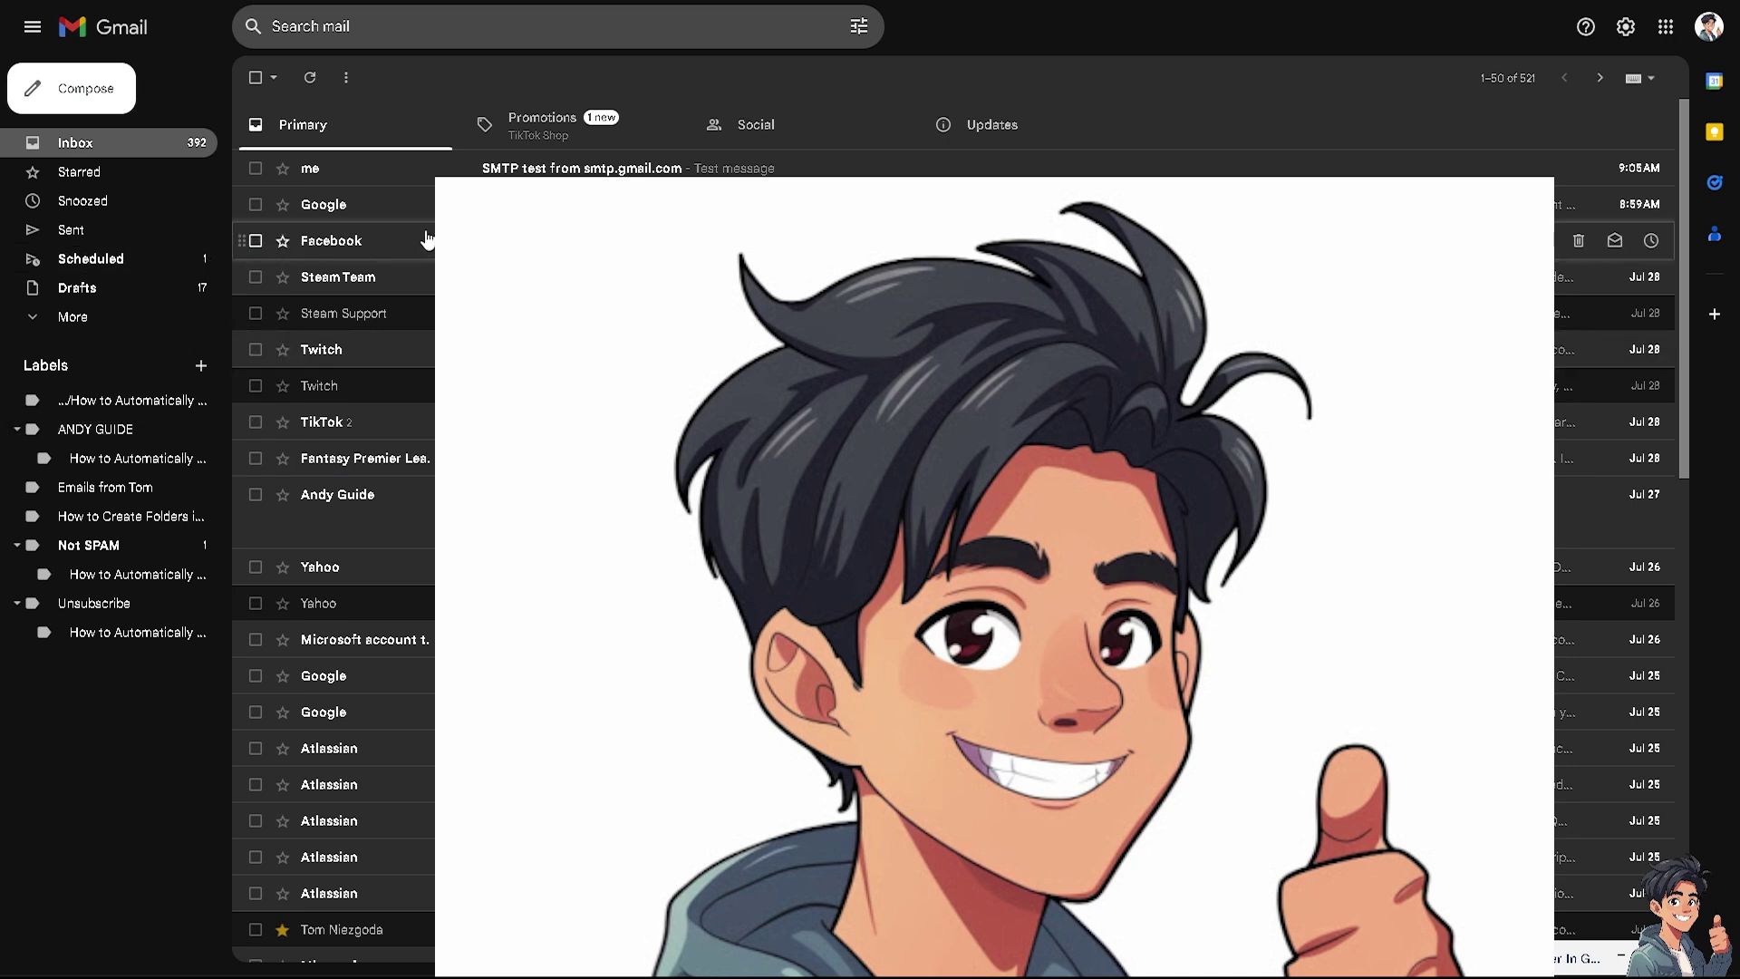
pyautogui.click(641, 170)
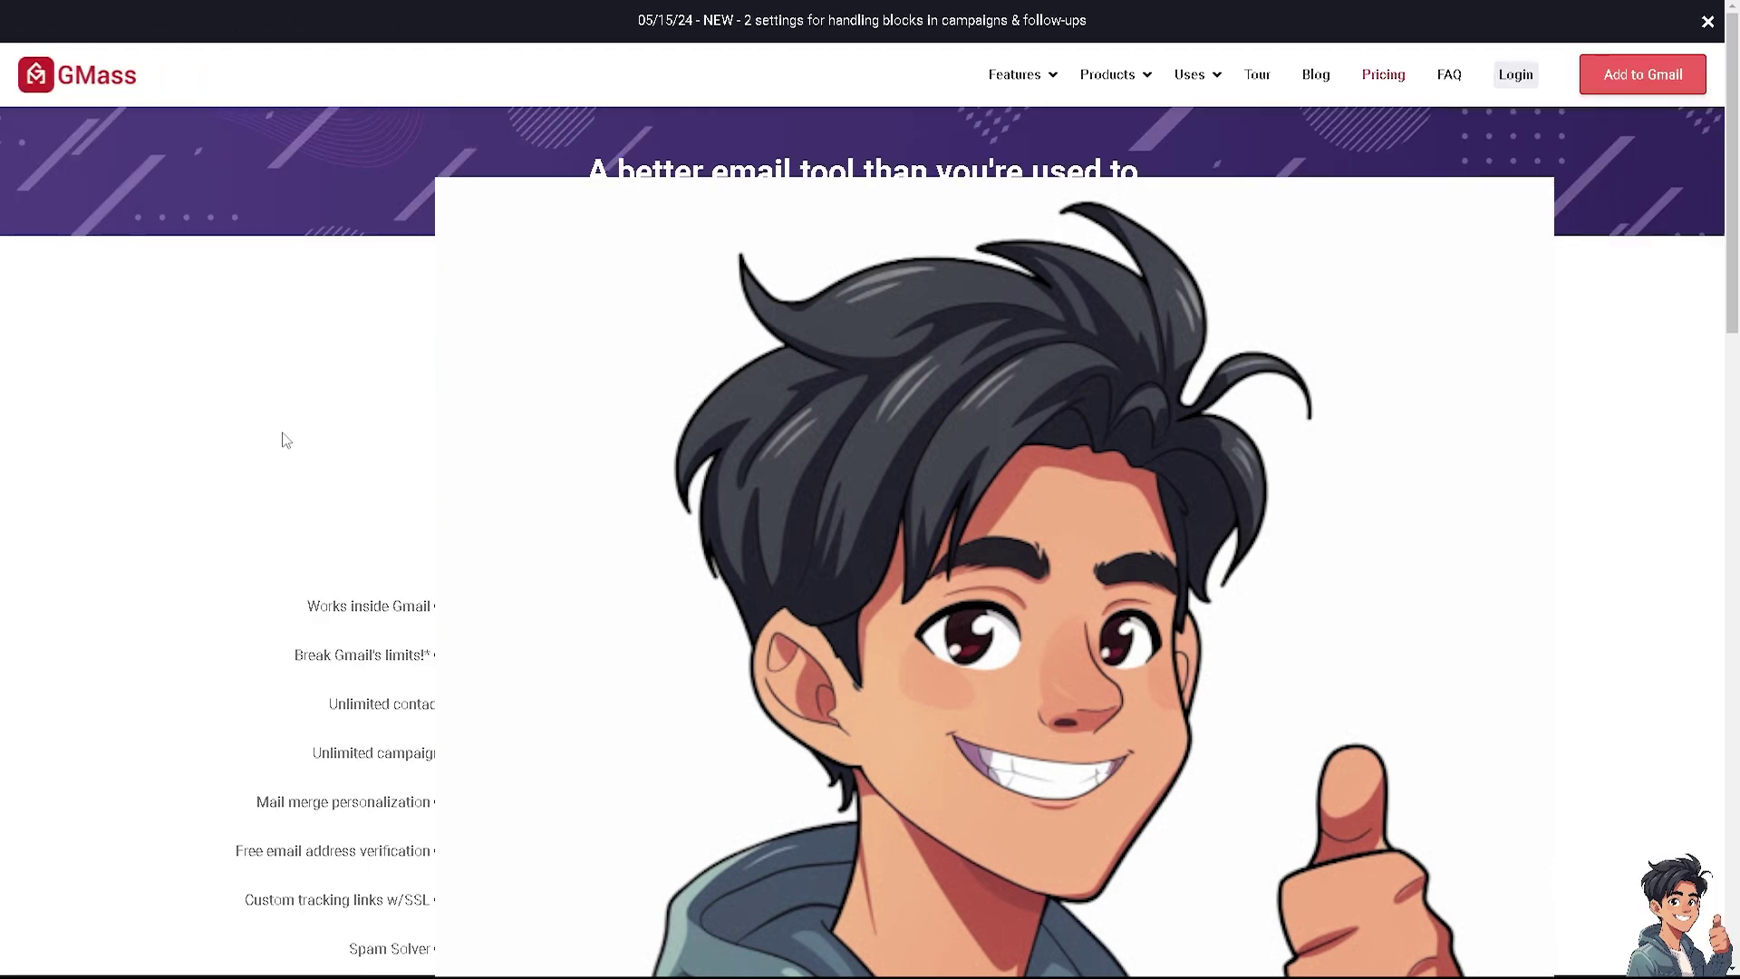
# - Scroll through the GMass pricing features such as Works inside Gmail, Unlimited campaigns and Spam Solver
pyautogui.scroll(-1, 273, 427)
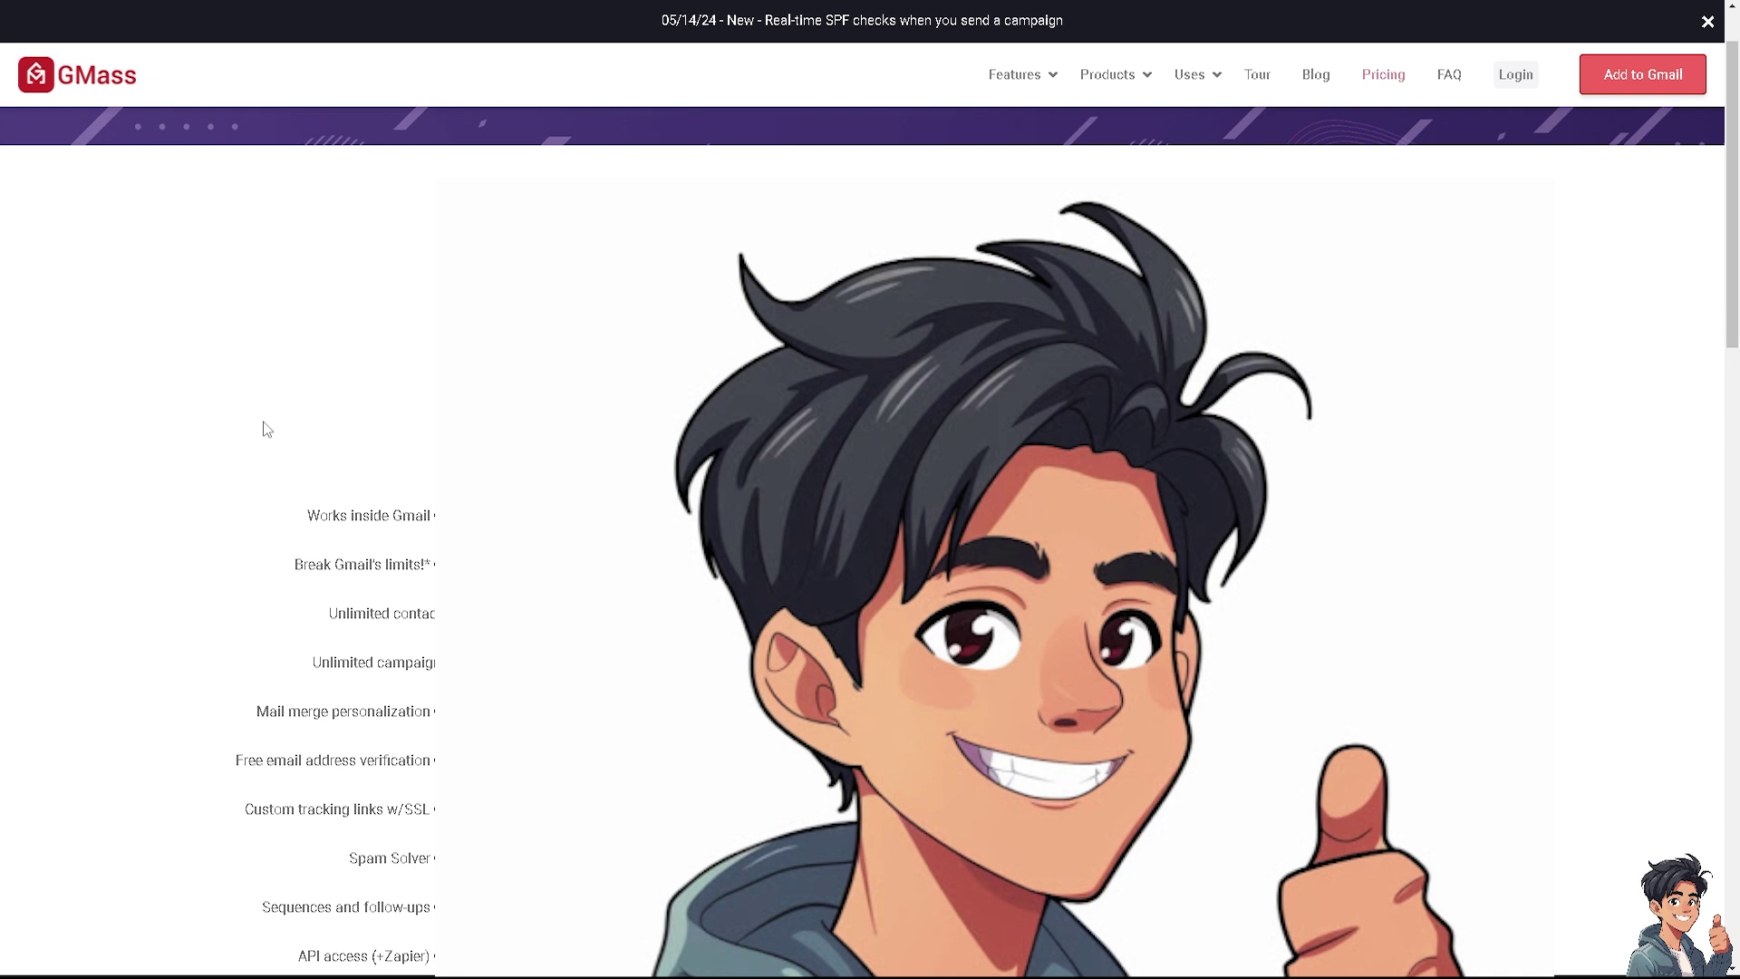
pyautogui.scroll(-1, 267, 428)
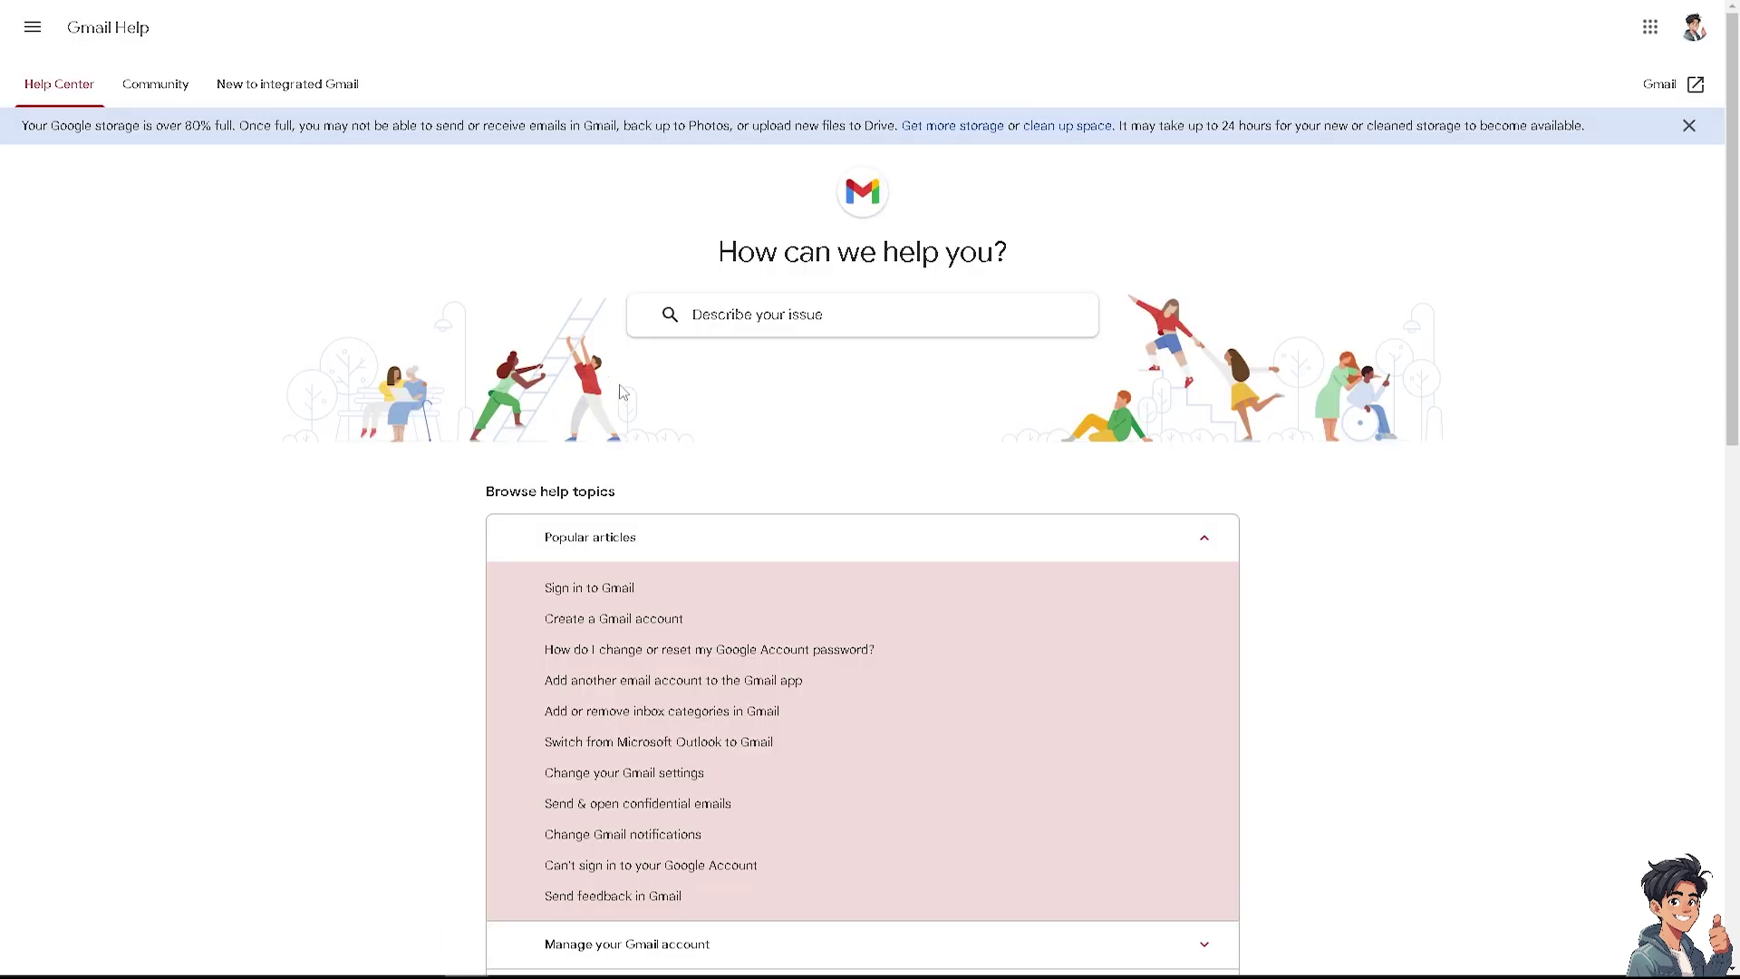
# - Search Gmail Help for the pasted SMTP setup question and choose to post to the help community
pyautogui.click(769, 315)
pyautogui.write('How To Set Up SMTP Server In Gmail')
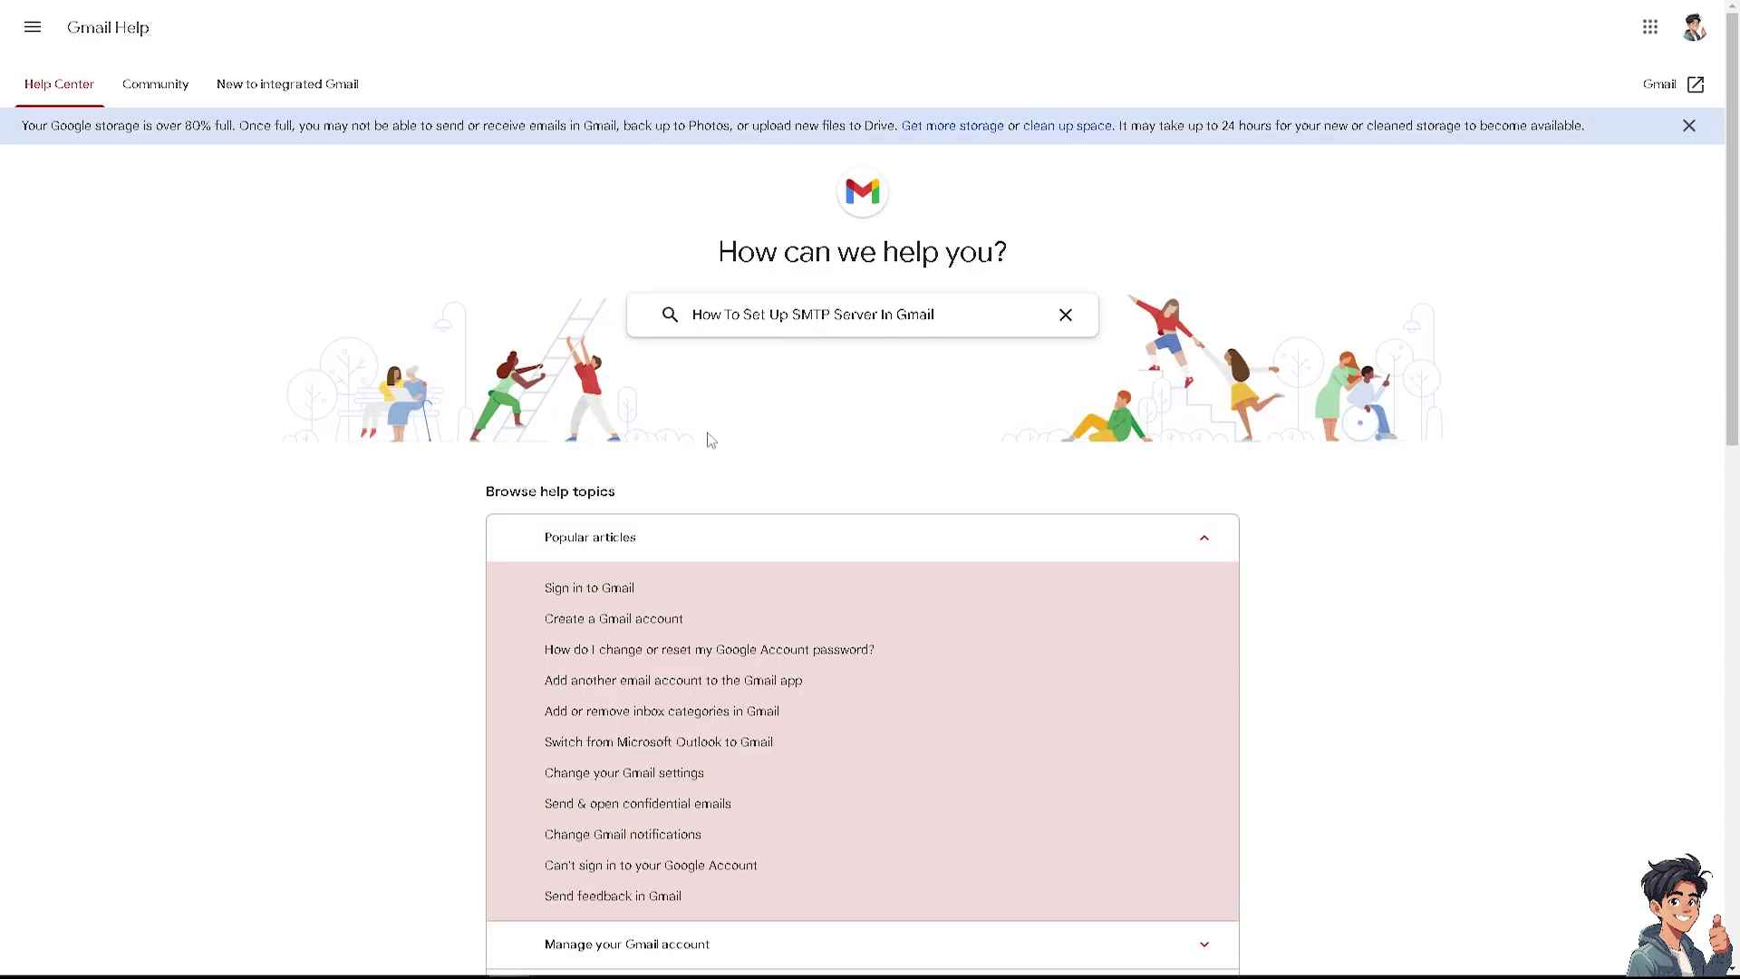
pyautogui.press('Return')
pyautogui.scroll(-9, 705, 439)
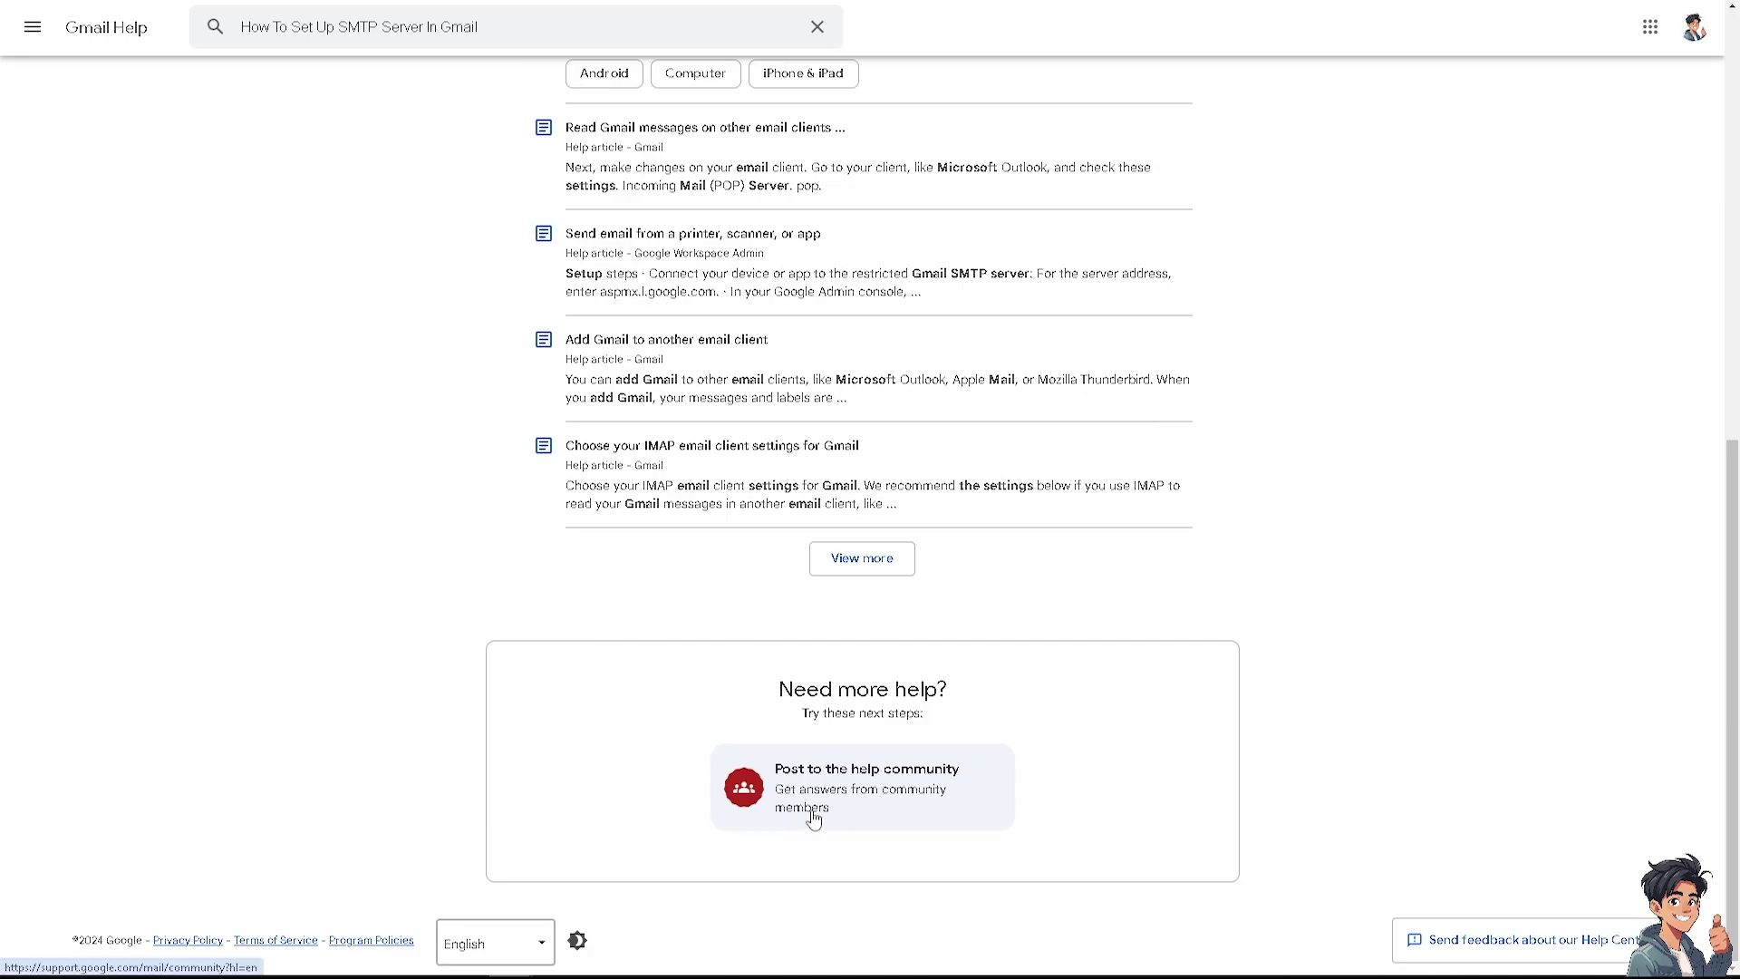
pyautogui.click(847, 799)
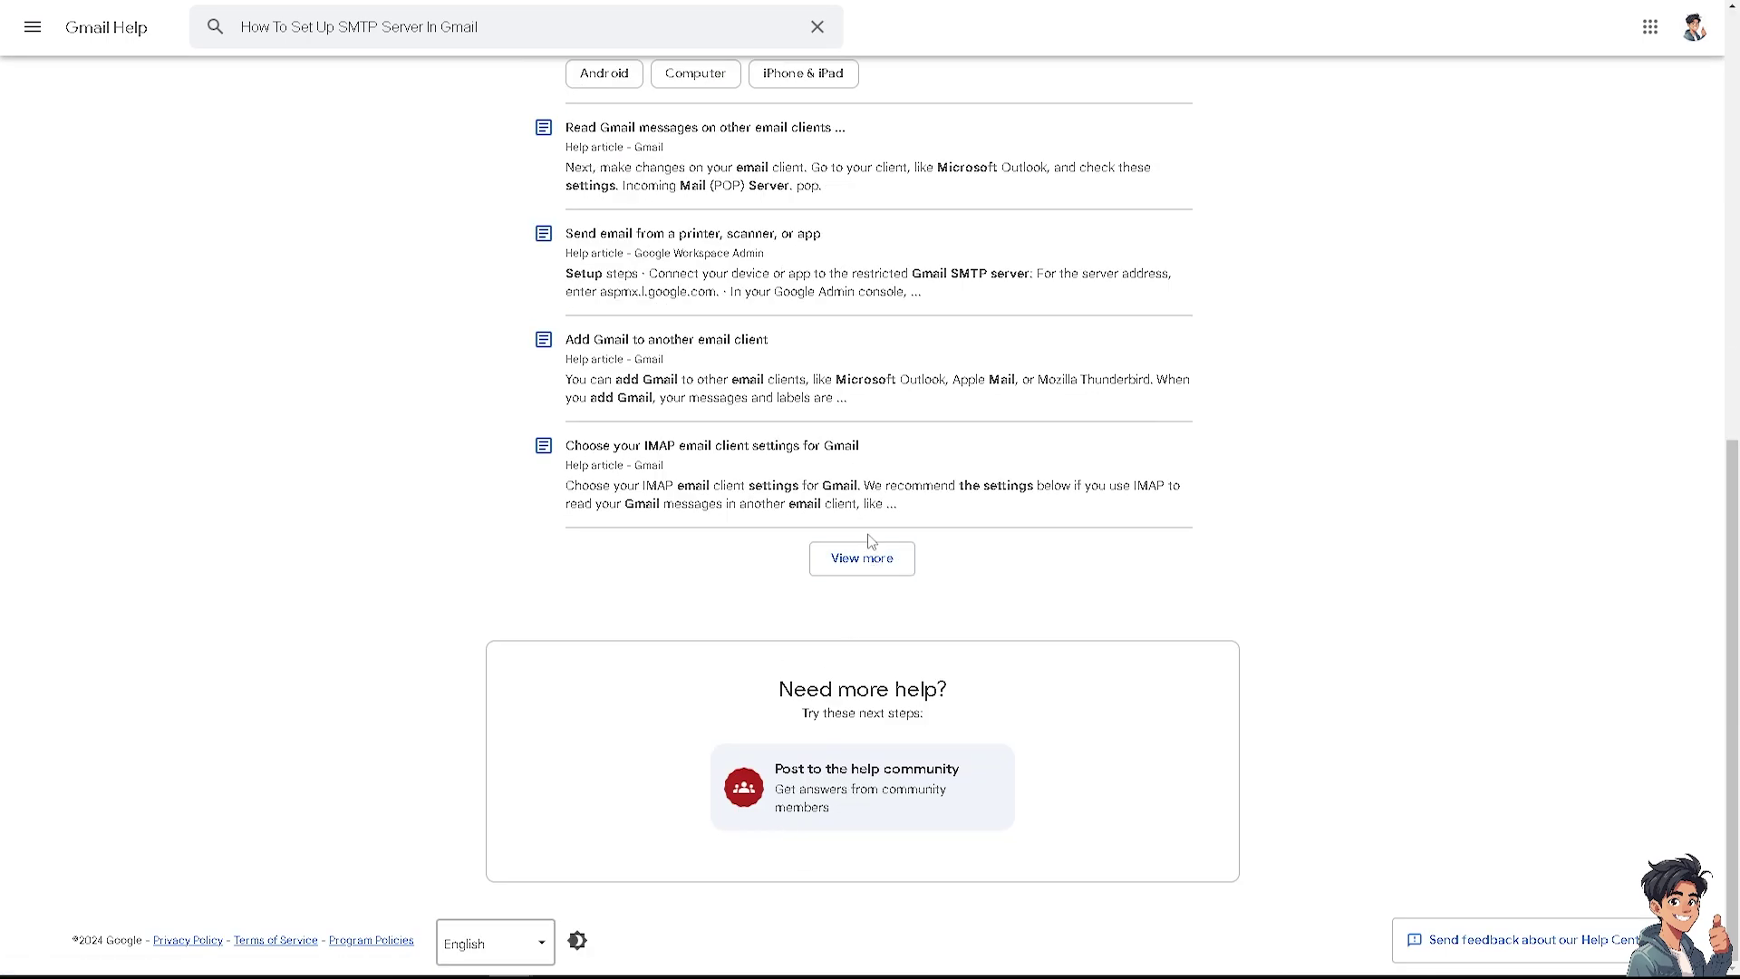
# - Create a community question with 'How To Set Up SMTP Server In Gmail' as summary and description, plus the thumbnail
pyautogui.scroll(-2, 751, 738)
pyautogui.click(1115, 724)
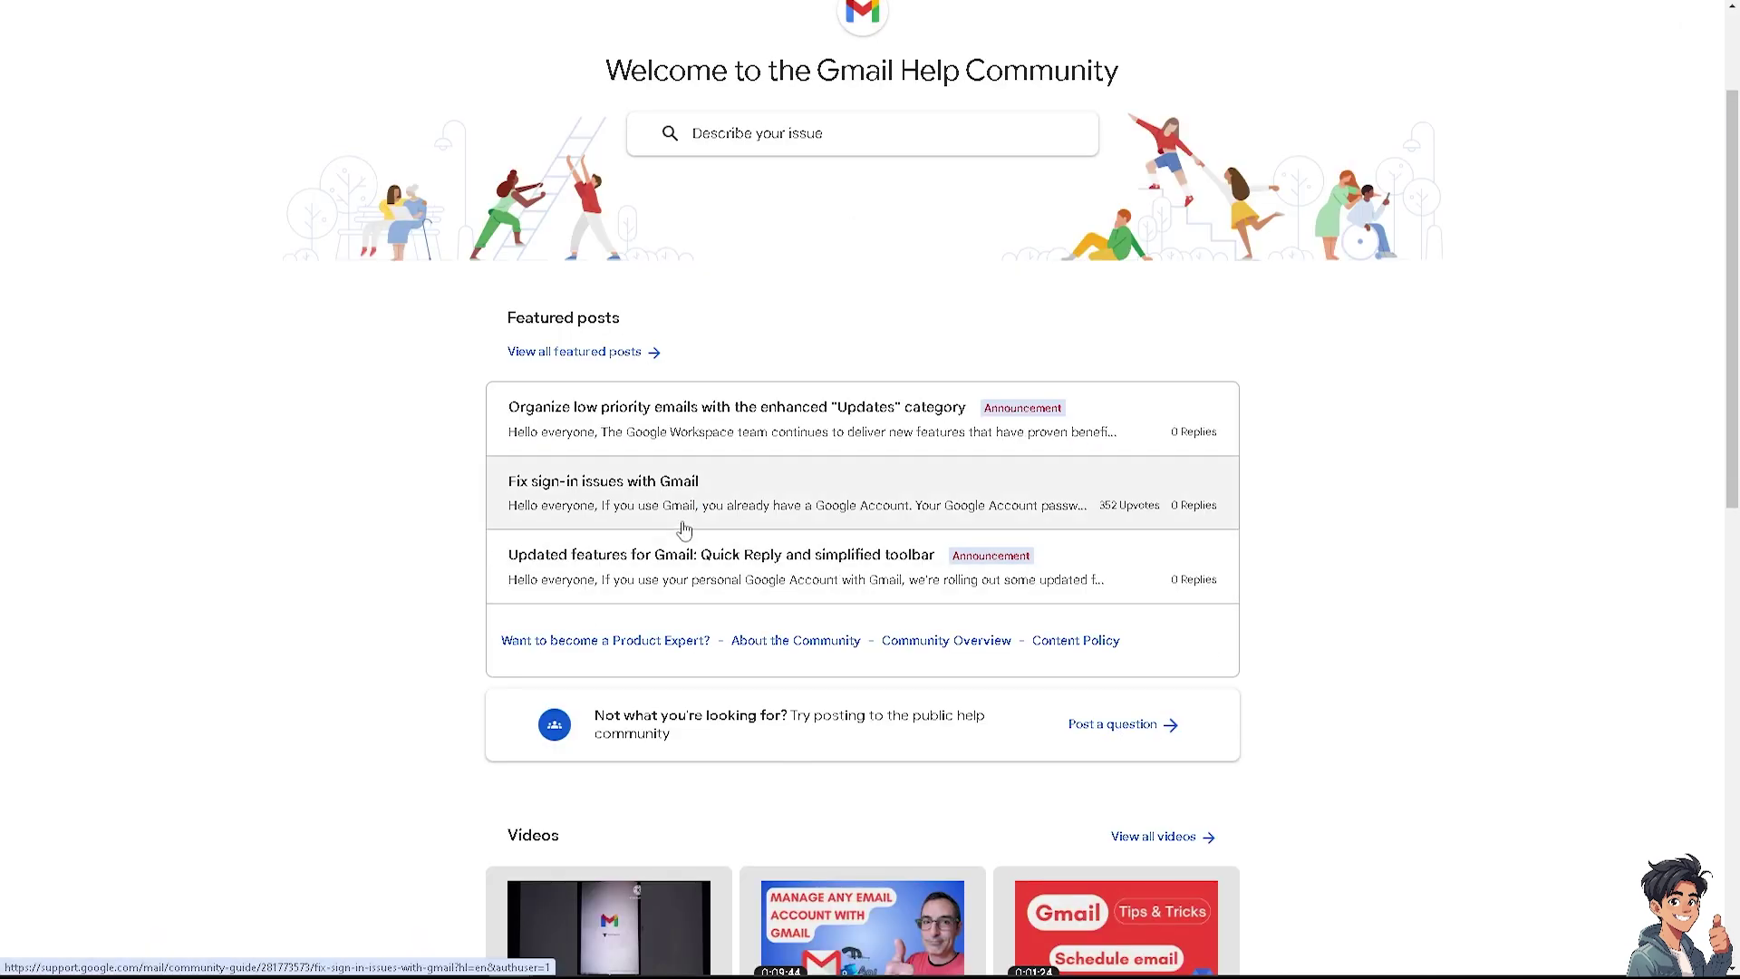
pyautogui.click(459, 494)
pyautogui.write('How To Set Up SMTP Server In Gmail')
pyautogui.click(419, 649)
pyautogui.write('How To Set Up SMTP Server In Gmail')
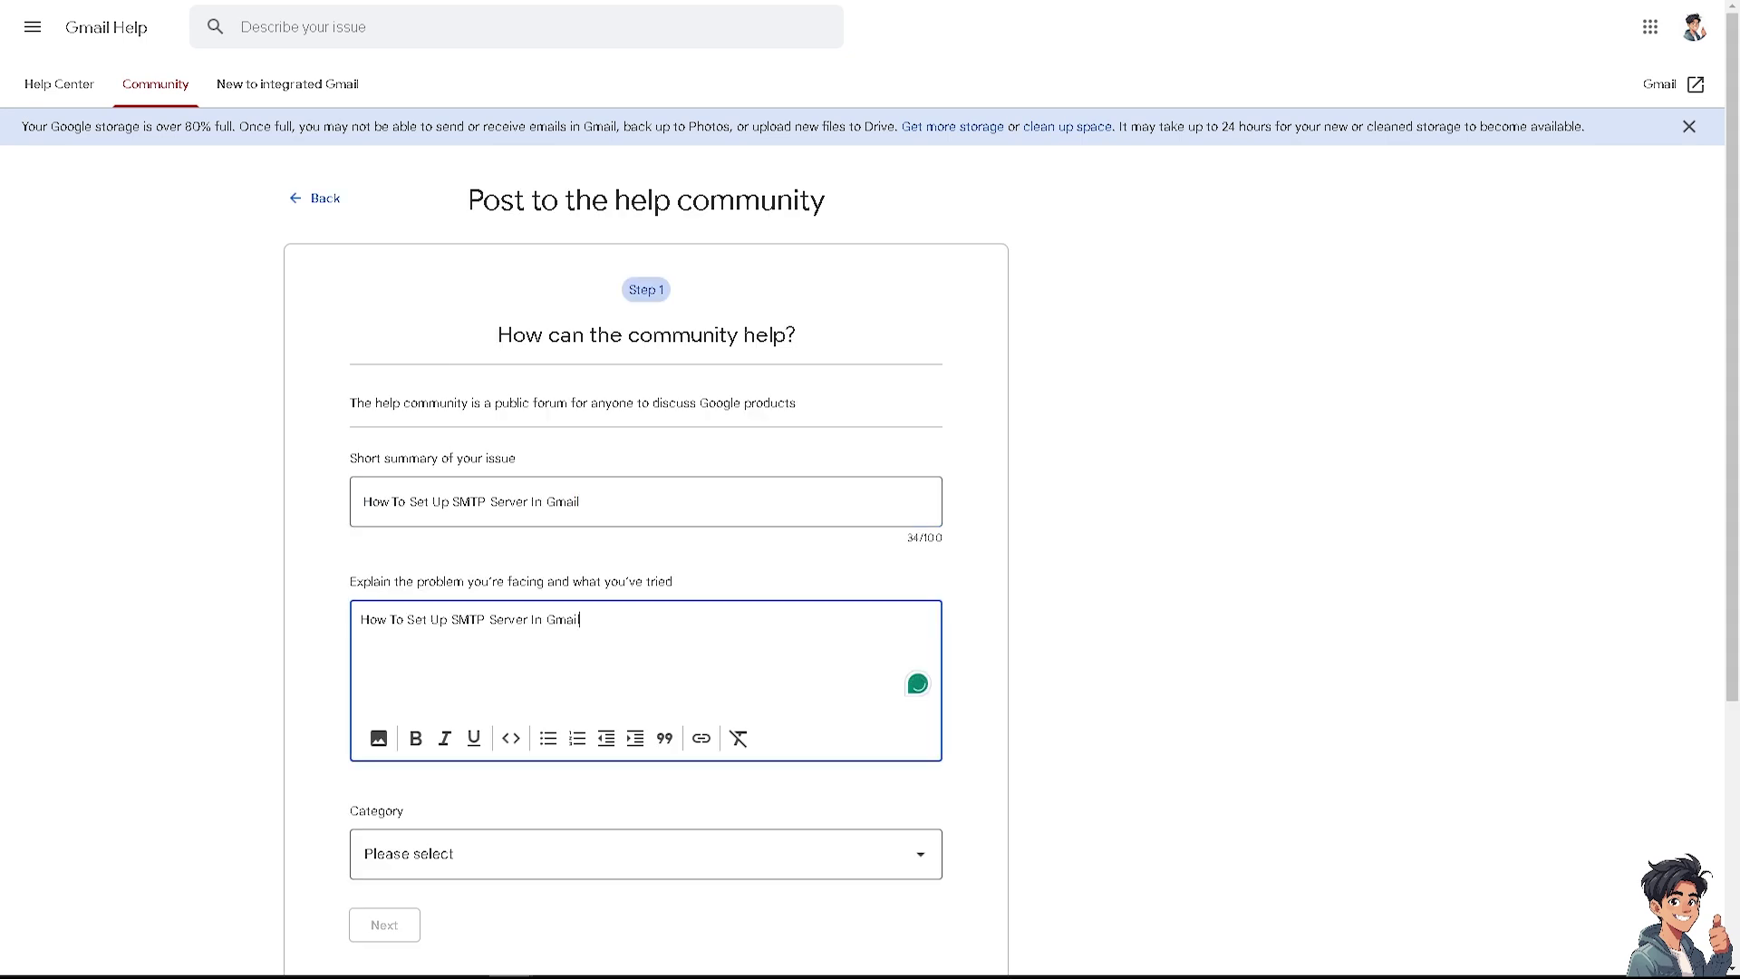
pyautogui.hotkey('ctrl', 'v')
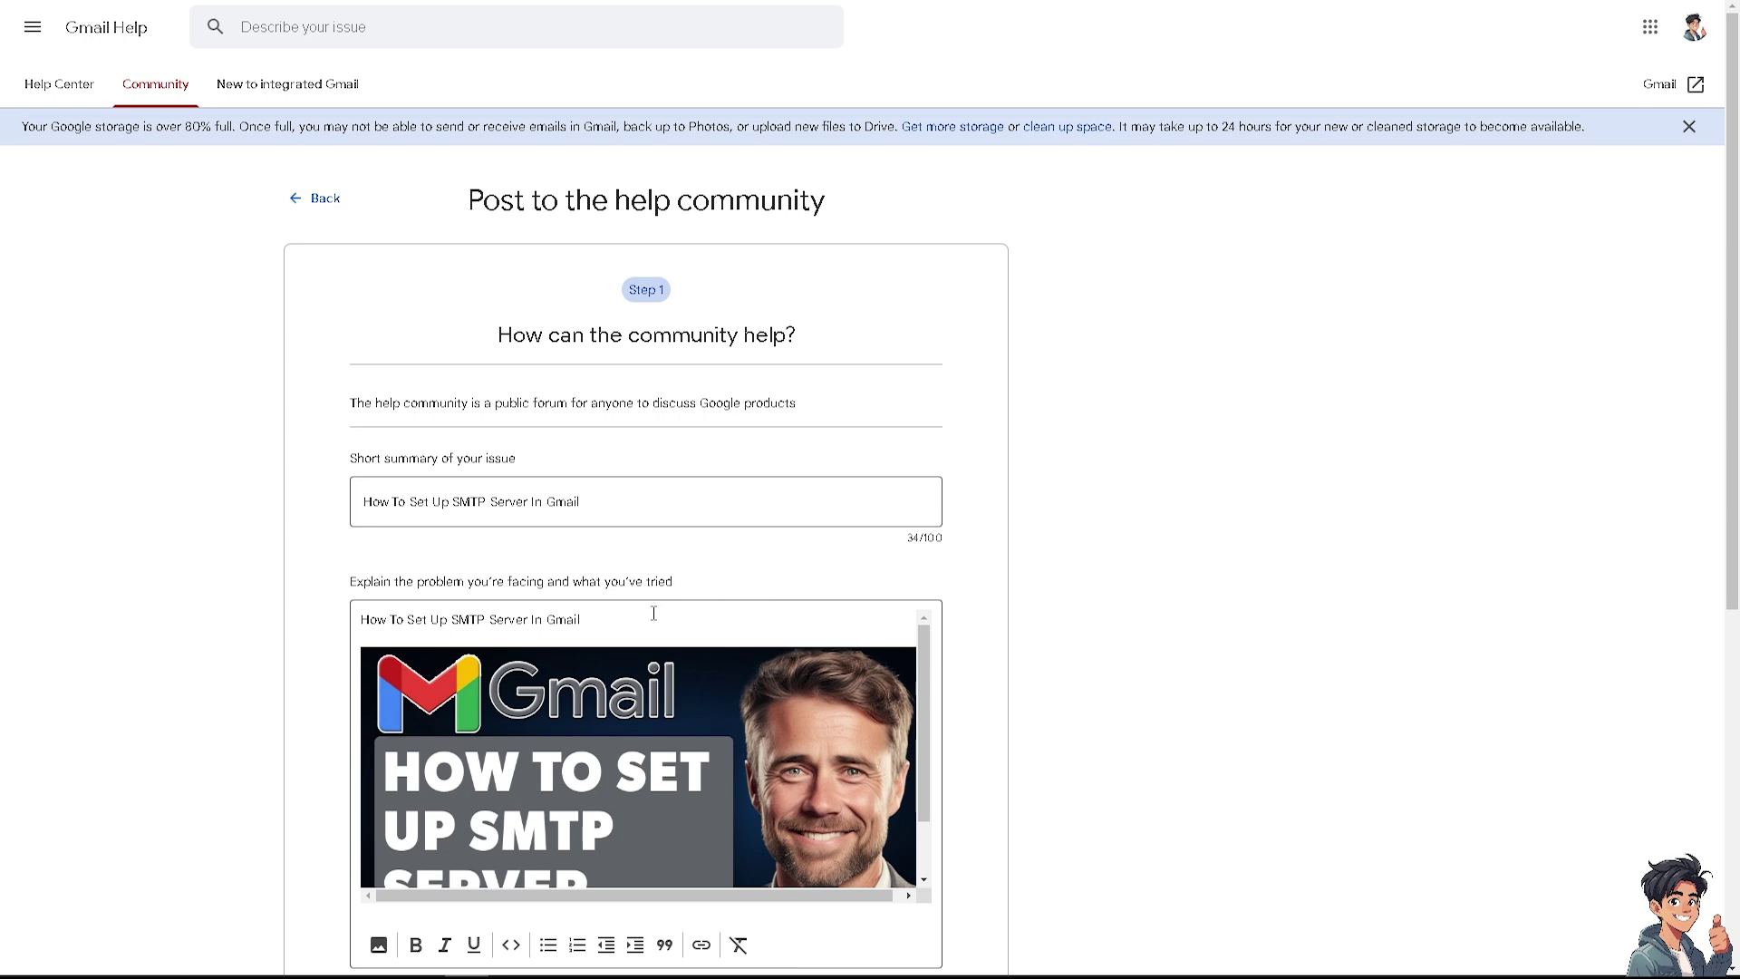
pyautogui.scroll(-1, 653, 614)
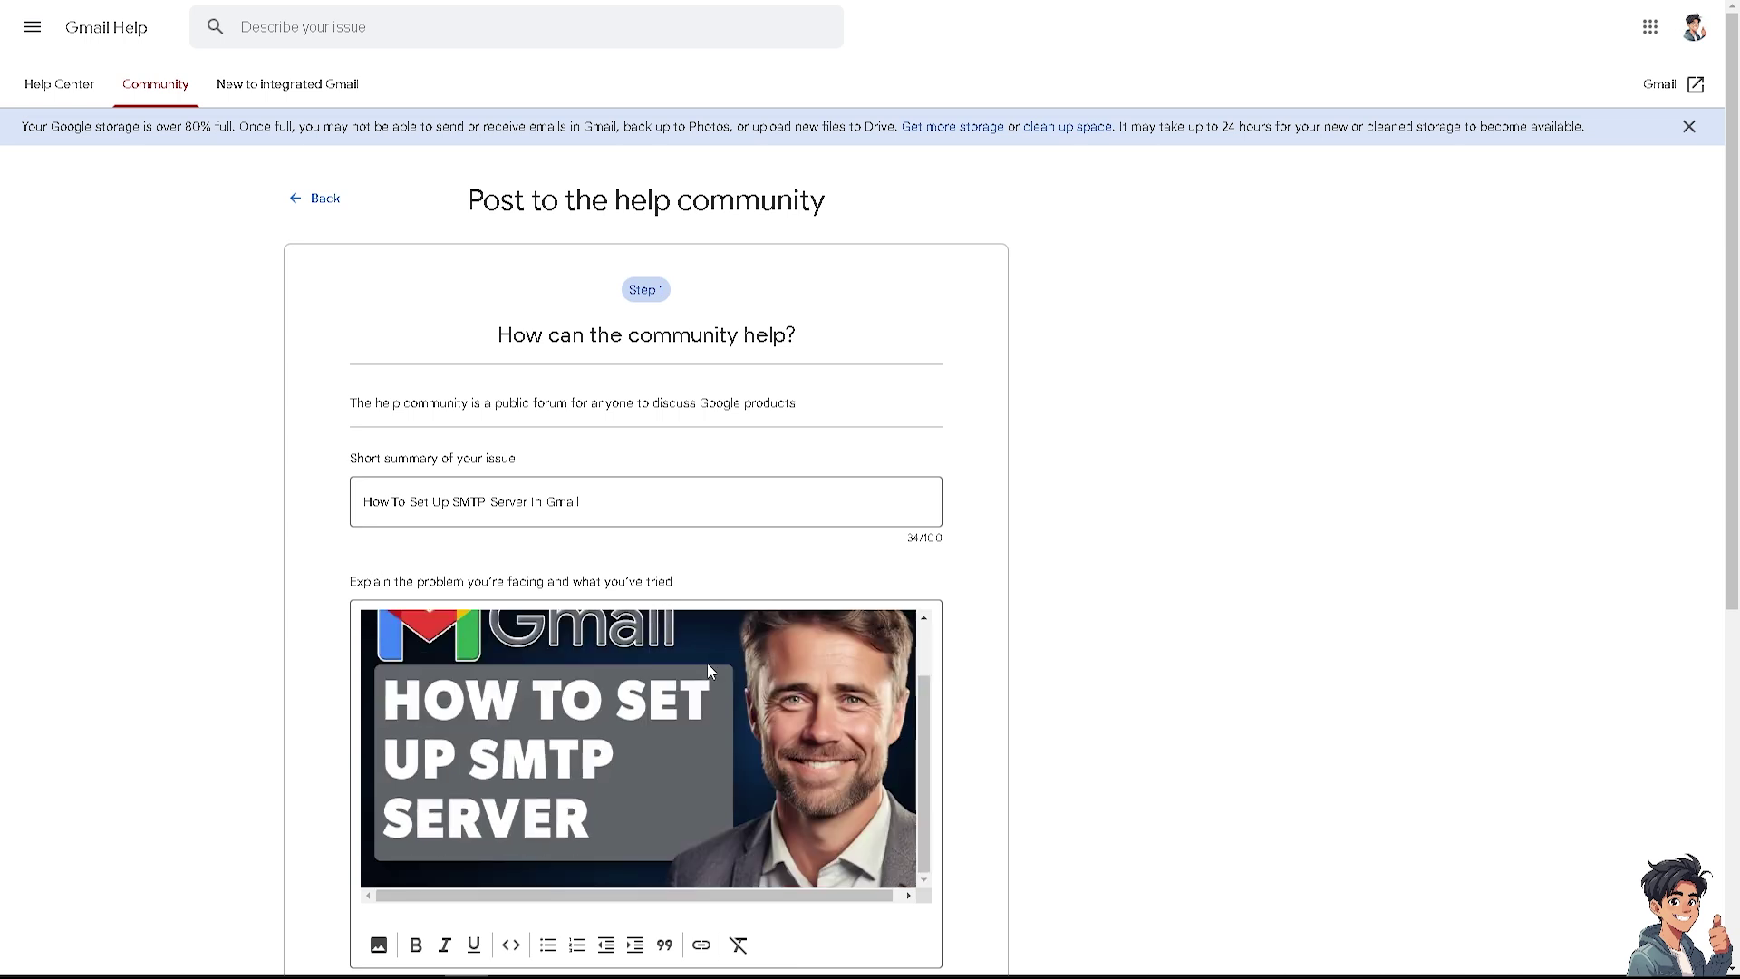